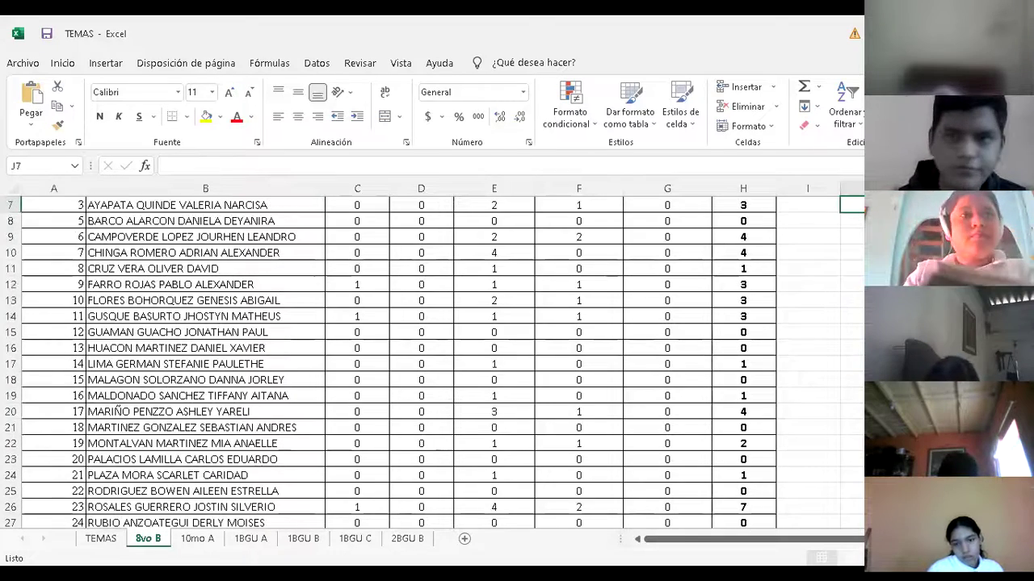
Scroll back up to show the 8vo B table's header row and TOTAL column
key("Up")
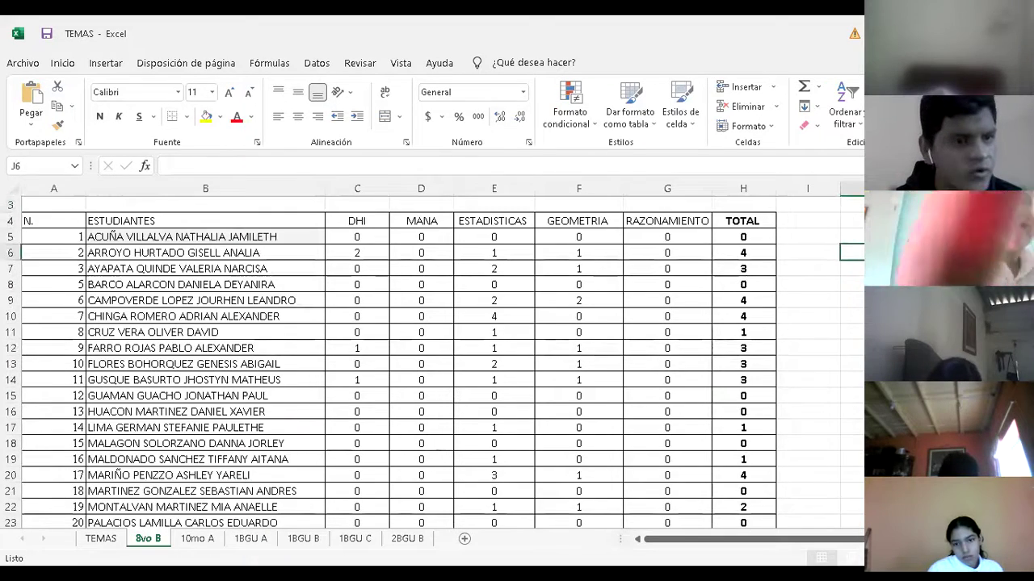
key("Down")
key("Down")
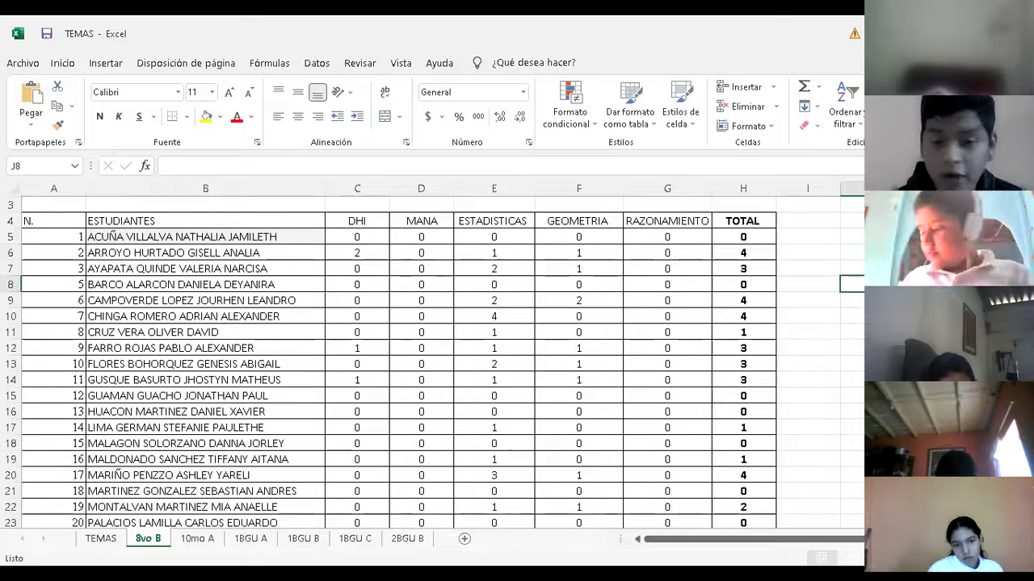
key("Down")
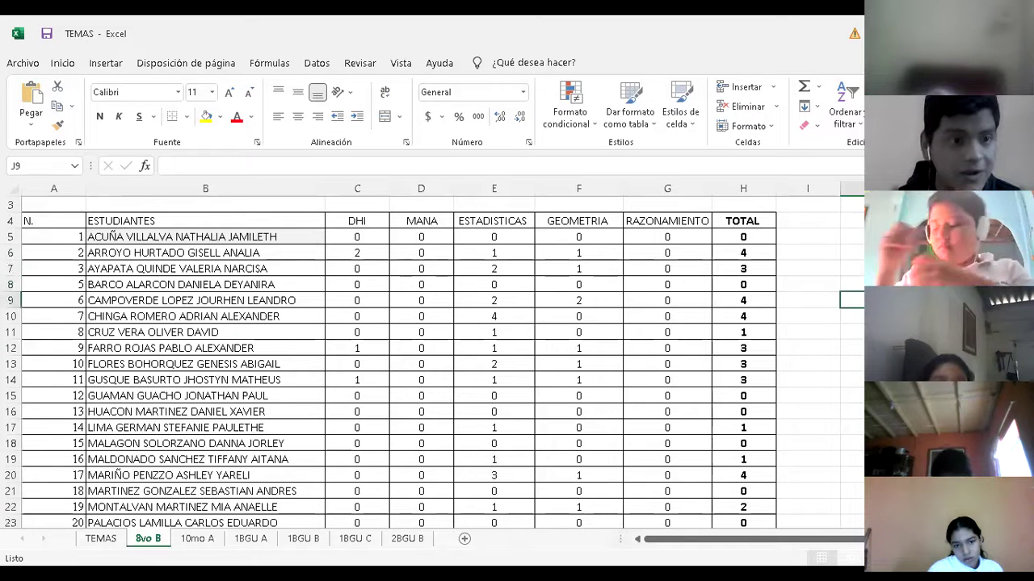
key("Down")
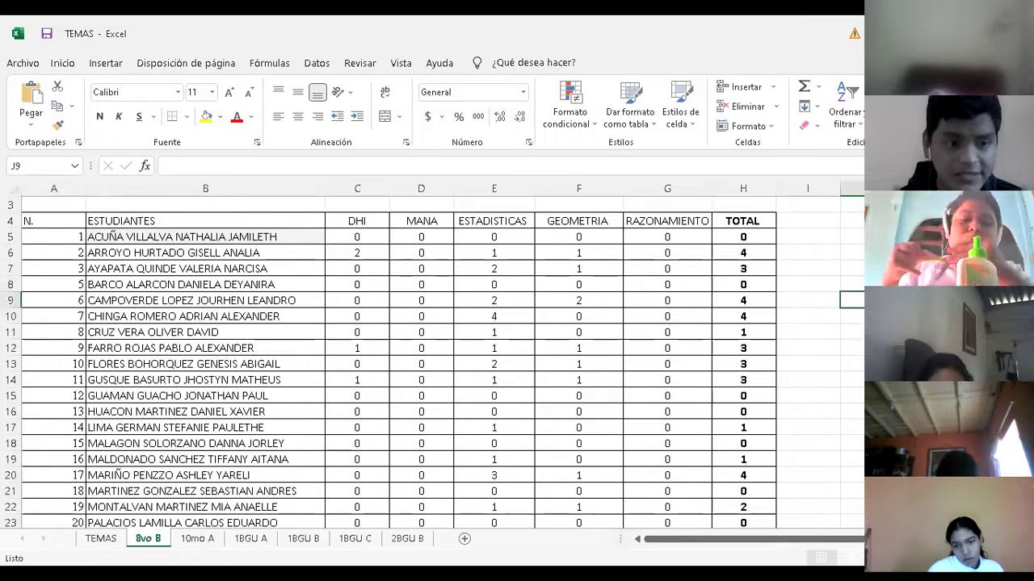
key("Down")
key("Down")
key("Down")
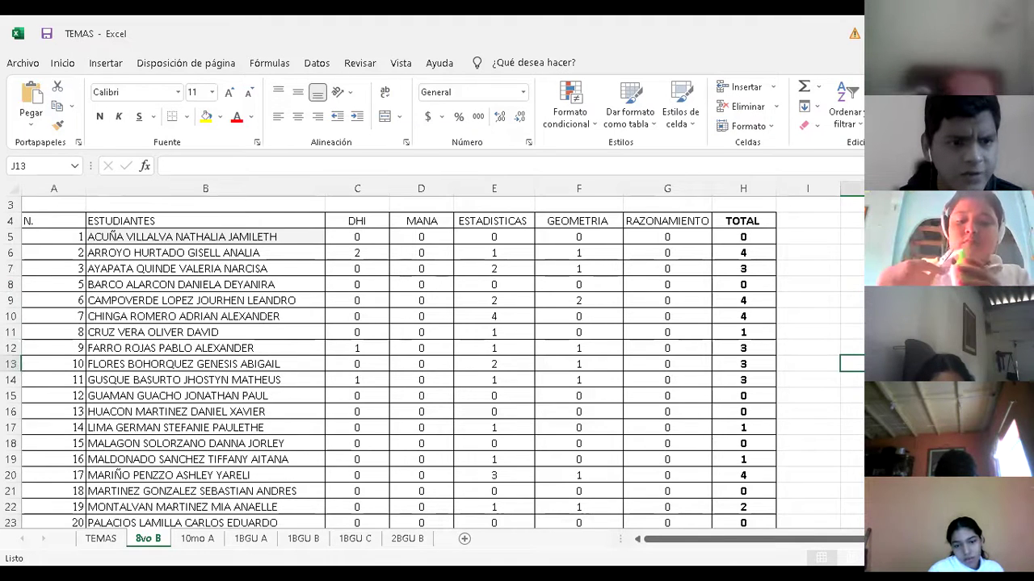
key("Down")
key("Down")
key("Down")
key("Down")
key("Down")
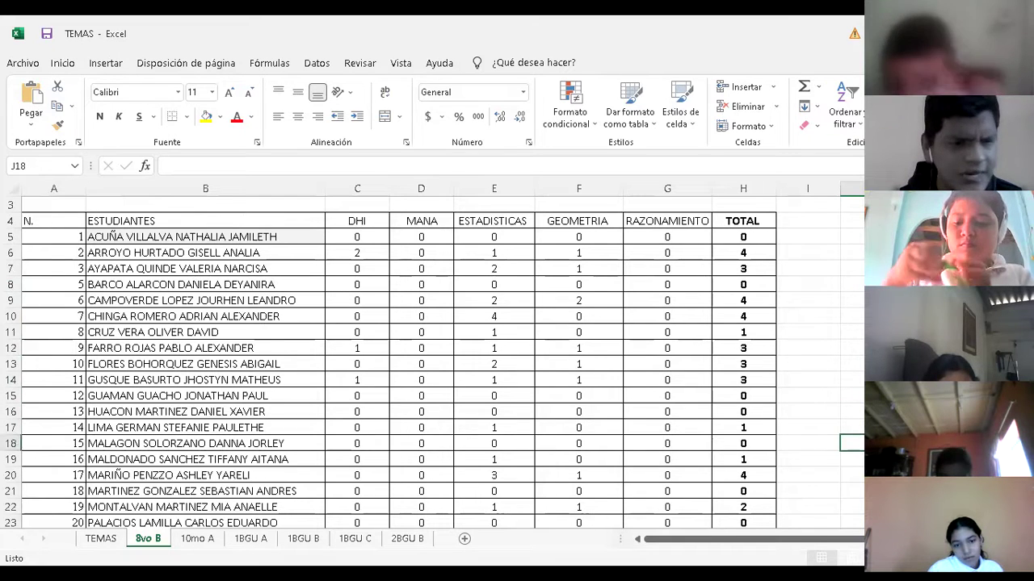
key("Down")
key("Down")
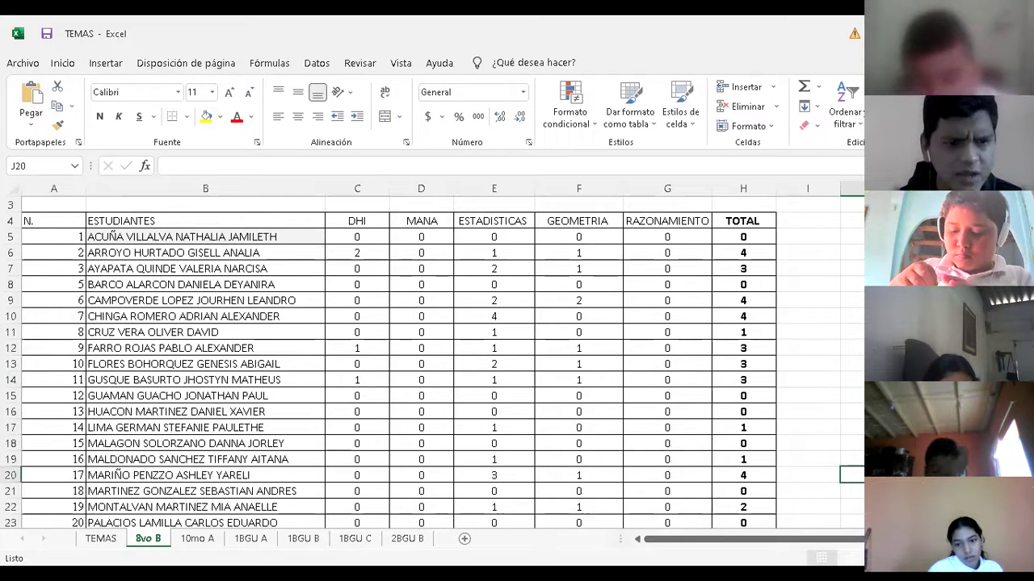
key("Down")
key("Down")
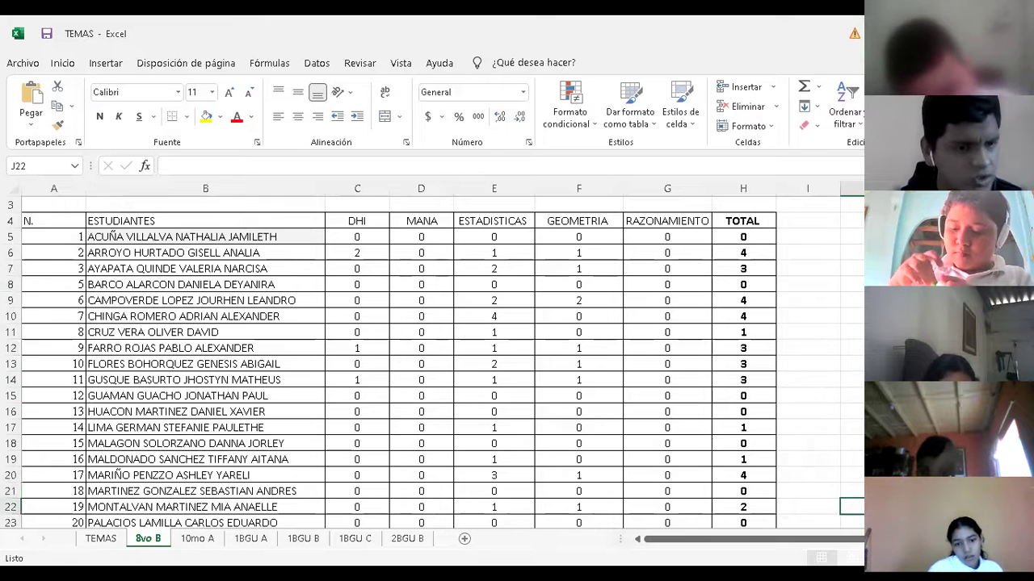
key("Down")
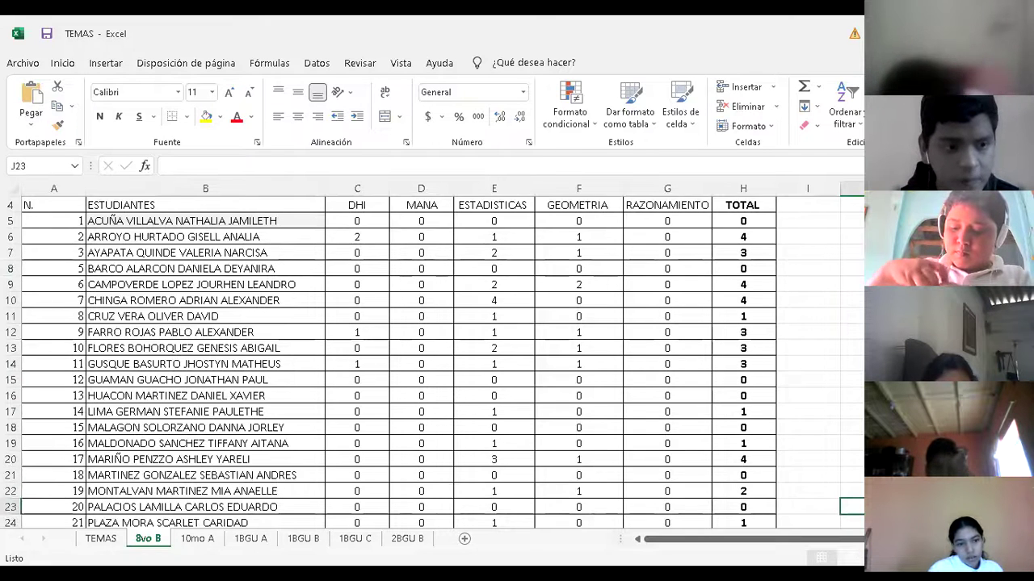
key("Down")
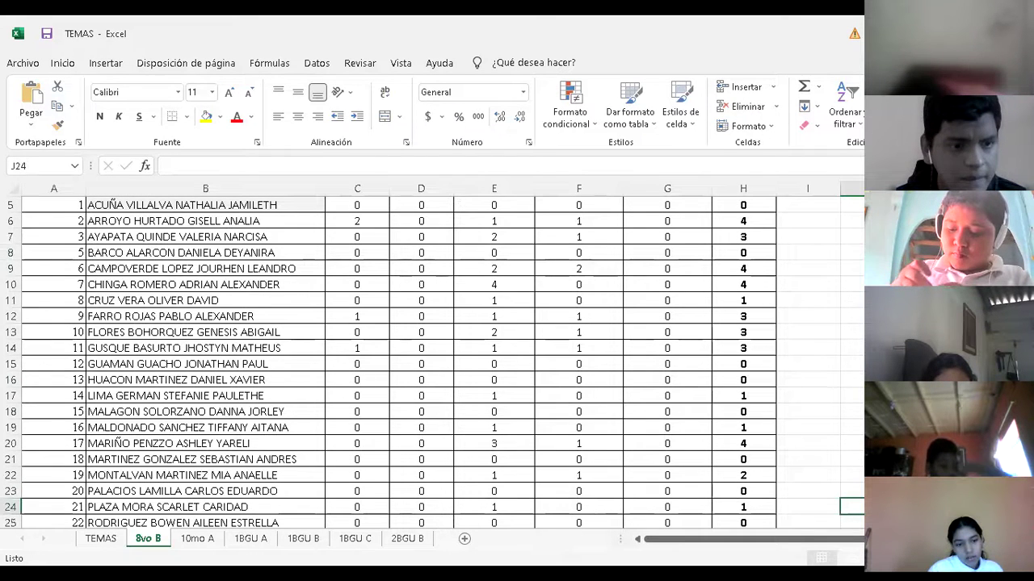
key("Down")
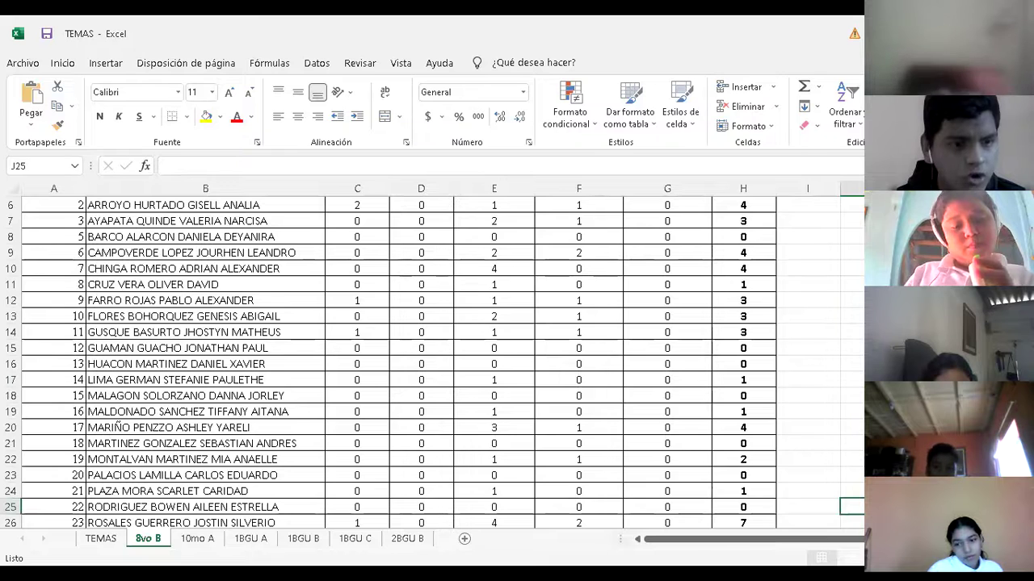
key("Down")
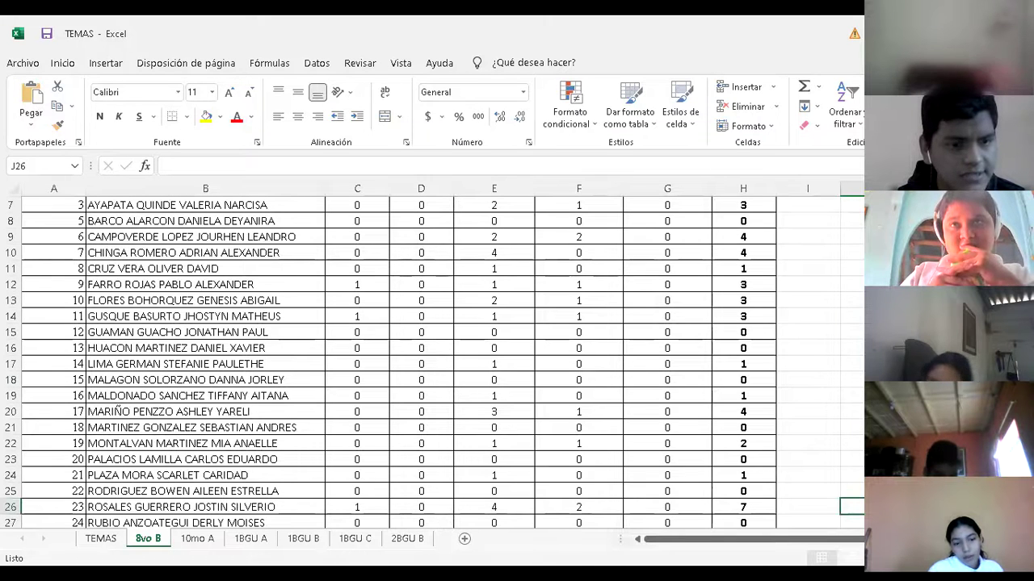
key("Down")
key("Down")
key("Down")
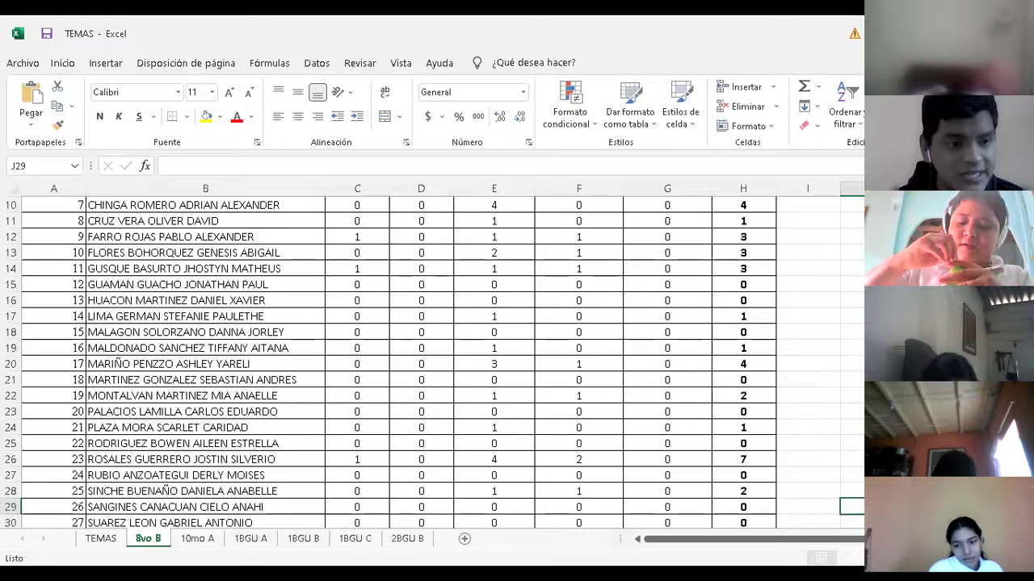
key("Down")
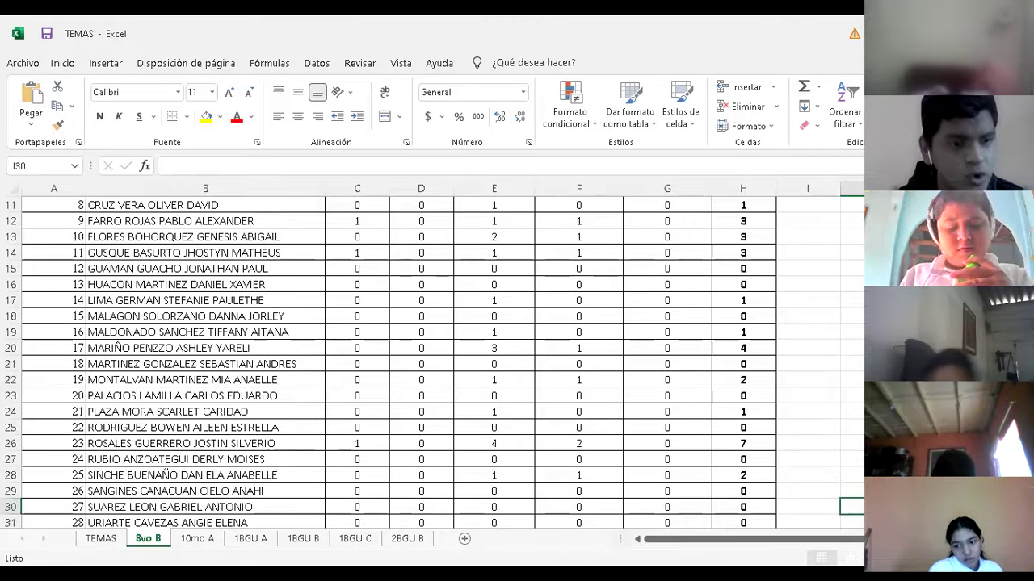
key("Down")
key("Down")
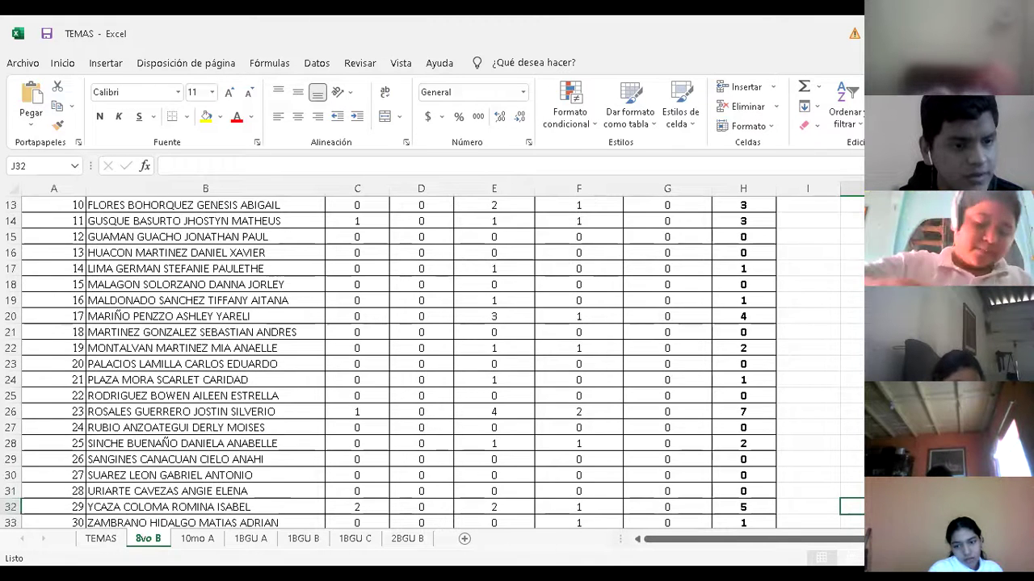
key("Down")
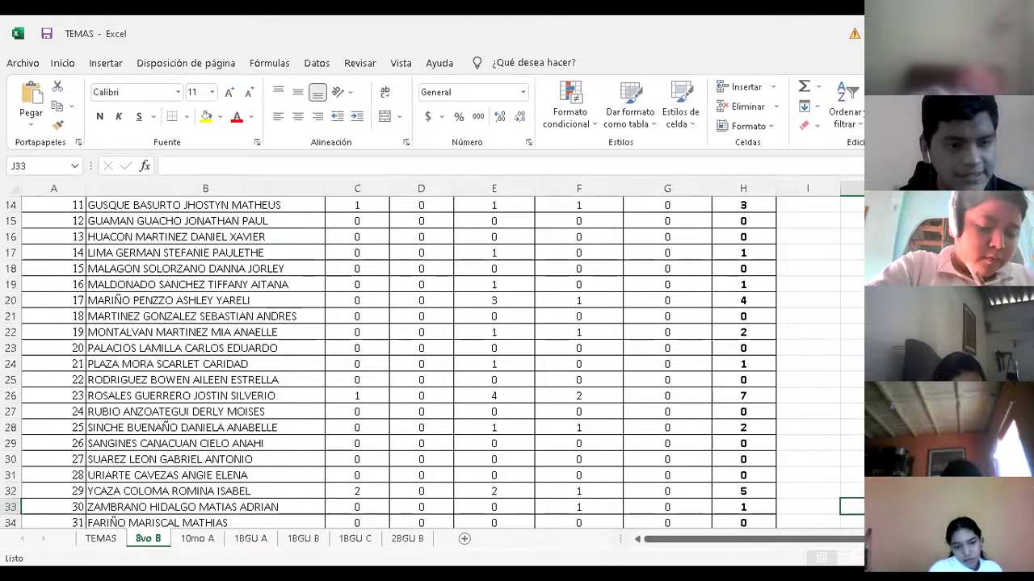
key("Down")
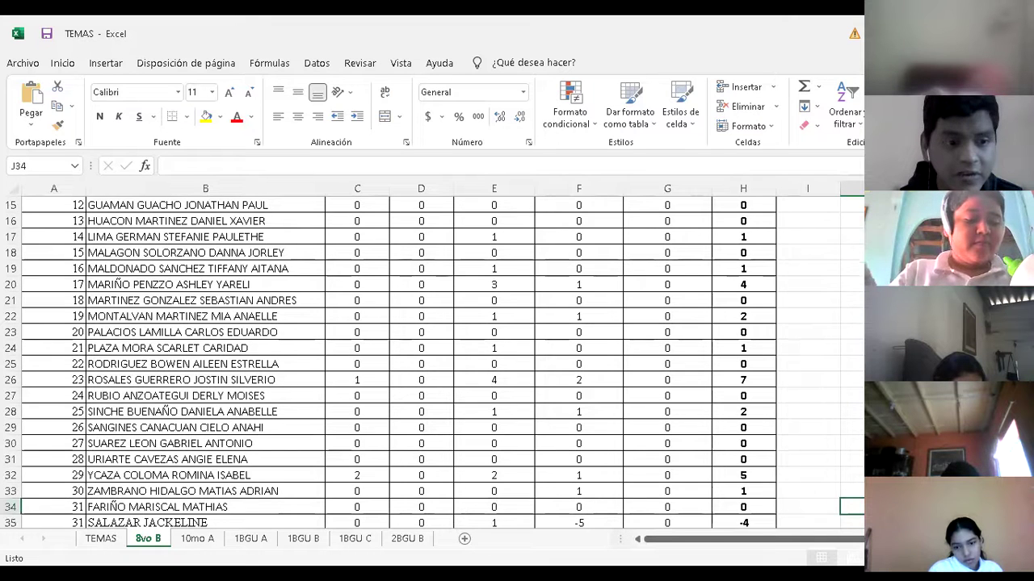
key("Down")
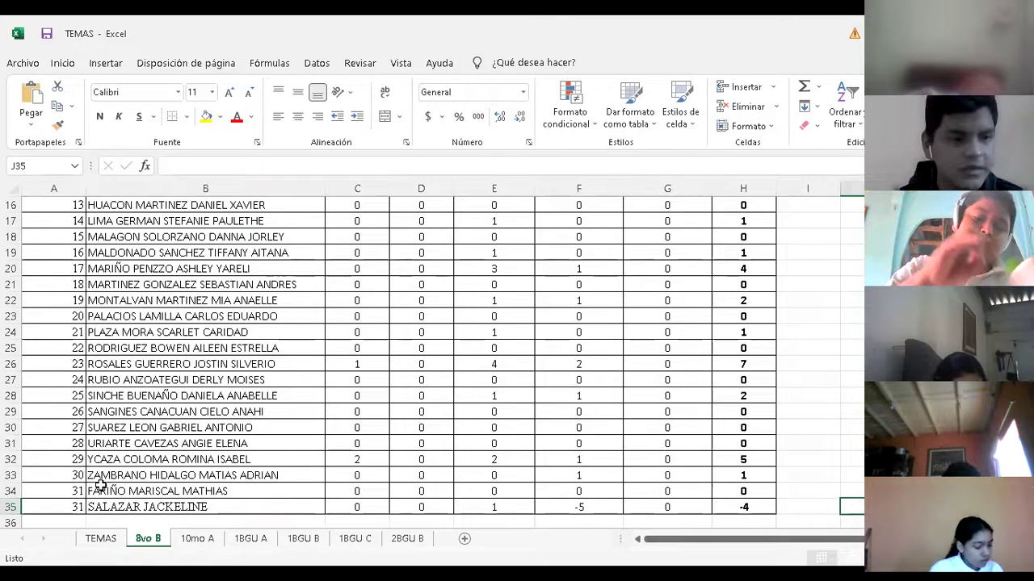
left_click(81, 506)
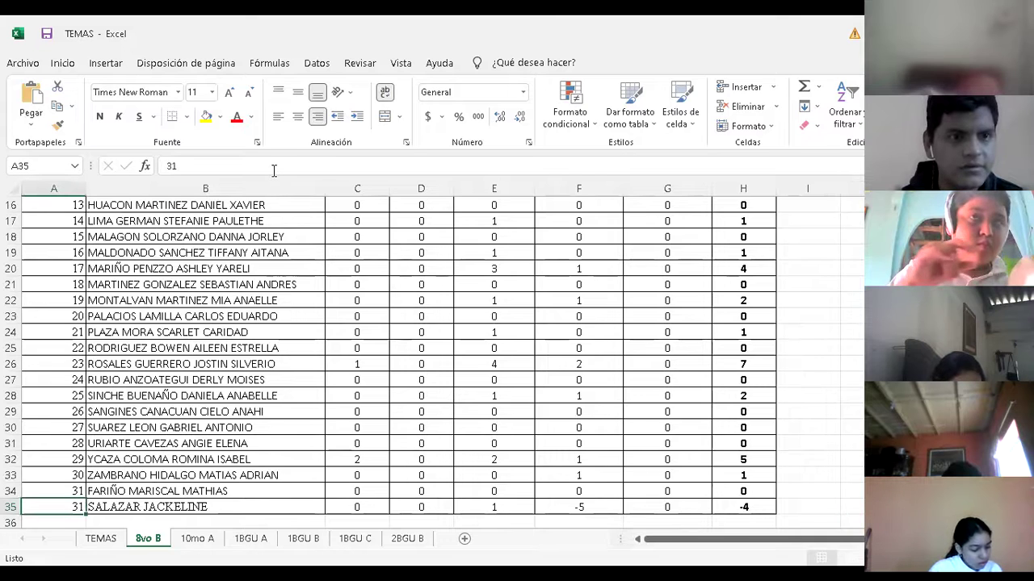
Correct the last student's number in A35 from 31 to 32
left_click(274, 171)
key("BackSpace")
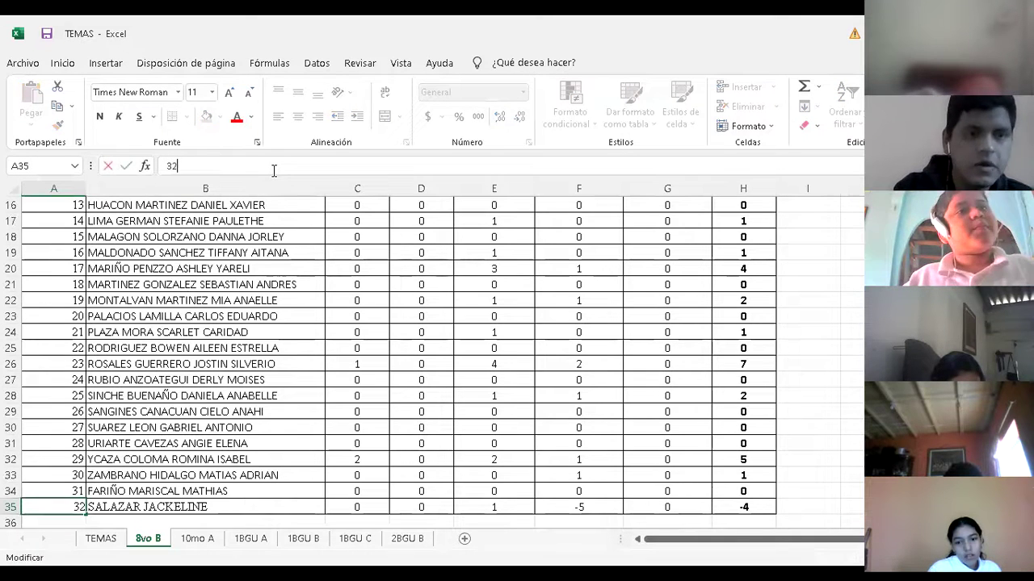
key("Return")
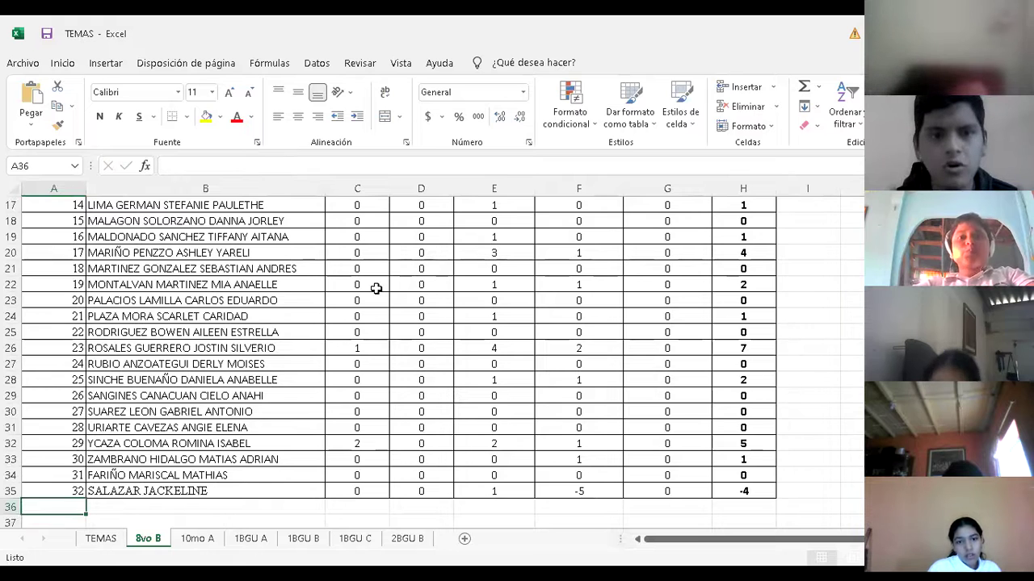
left_click(166, 506)
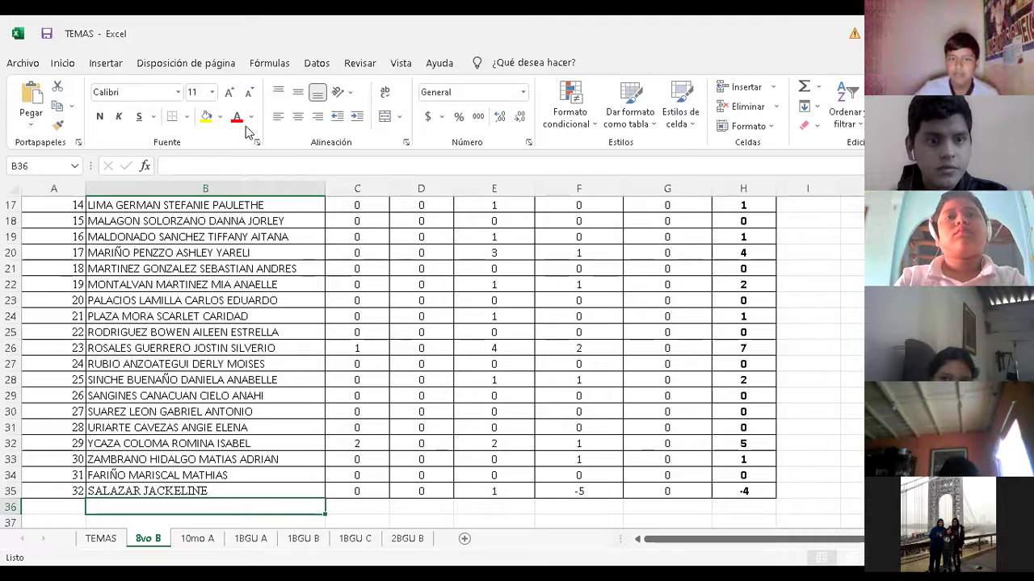
Add a new student in row 36, numbered 34, with the student's full name in B36
left_click(68, 504)
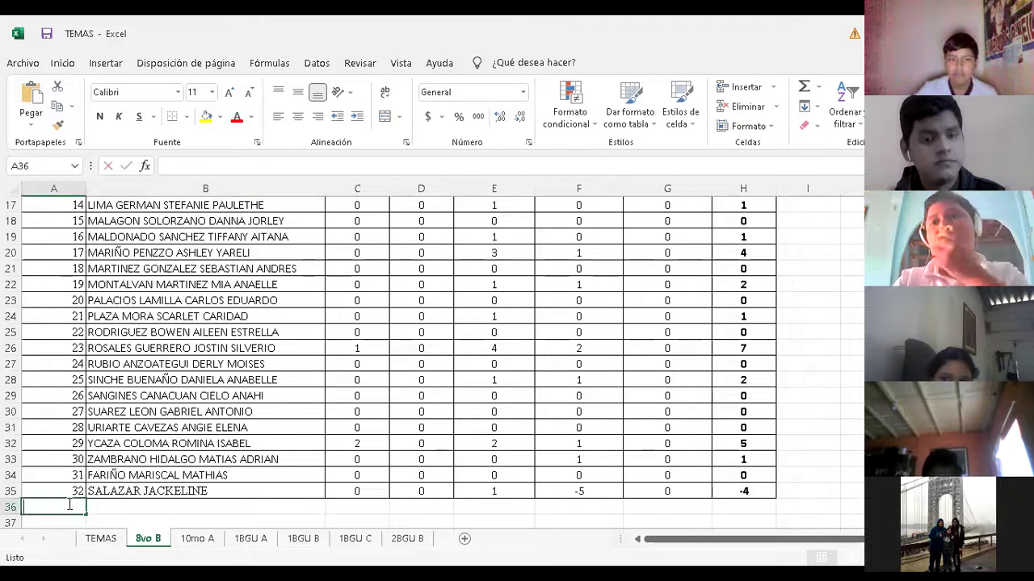
type("34")
key("Tab")
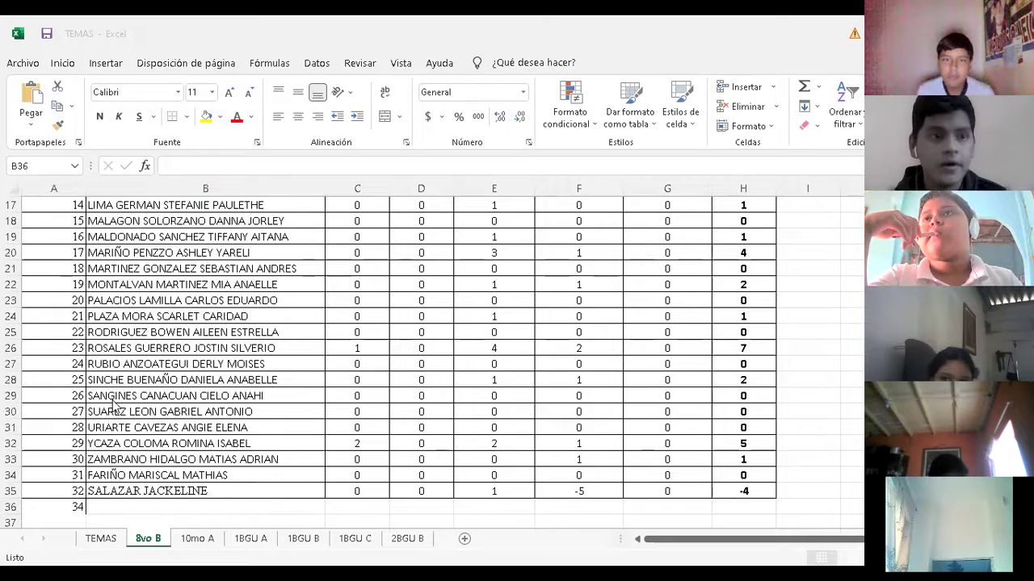
left_click(162, 512)
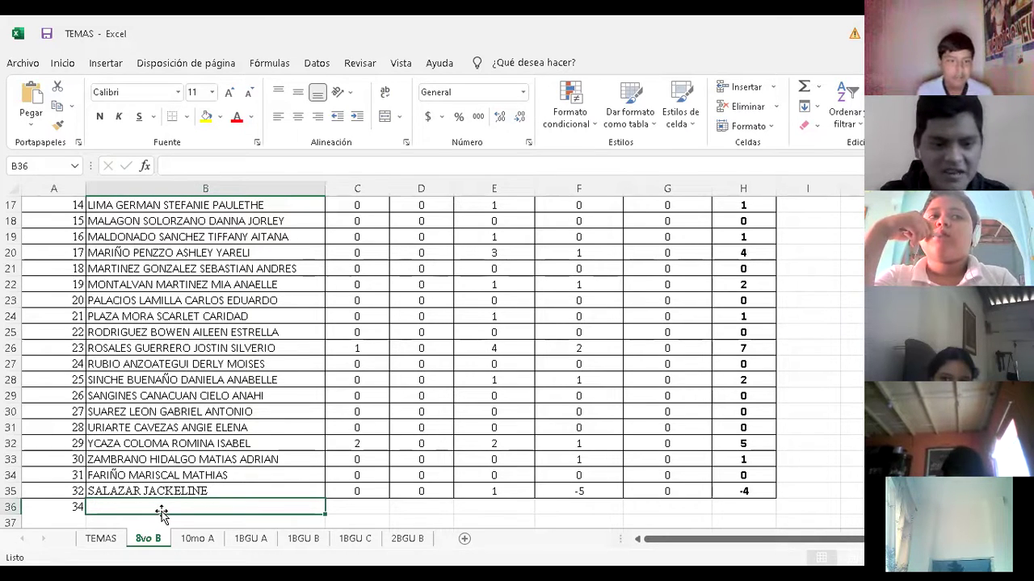
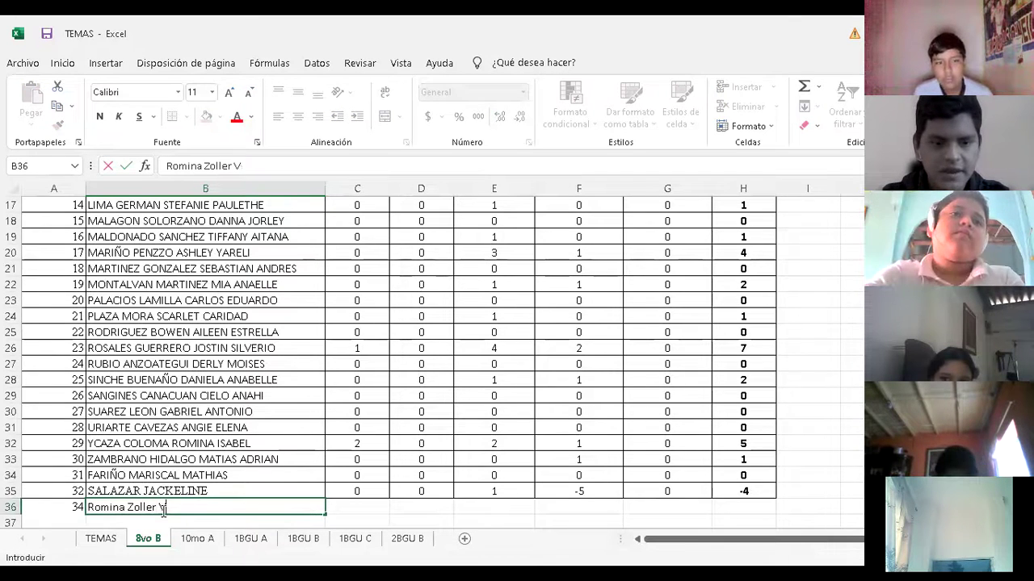
key("Return")
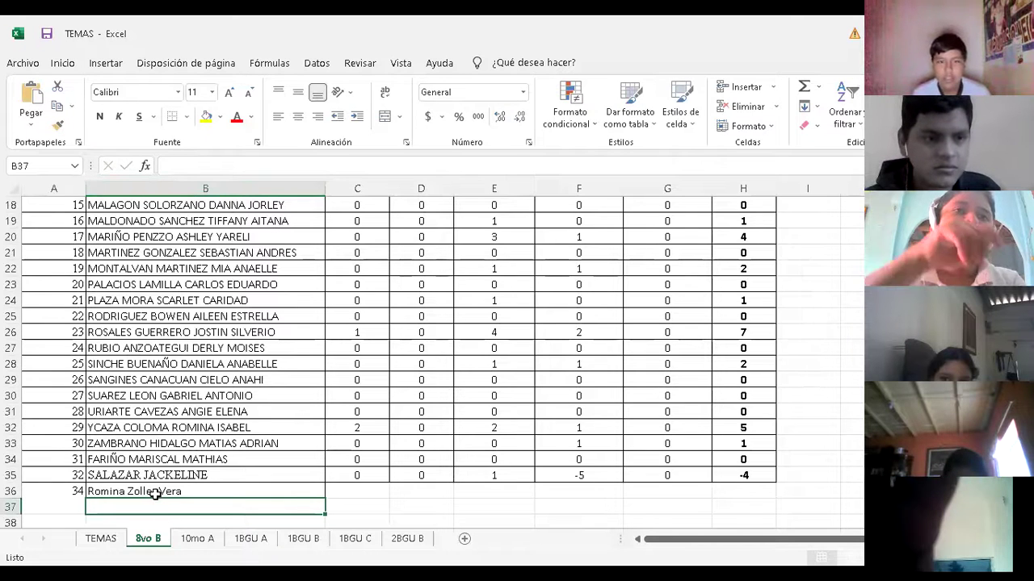
Change the new student's number in A36 from 34 to 33
left_click(79, 493)
left_click(175, 167)
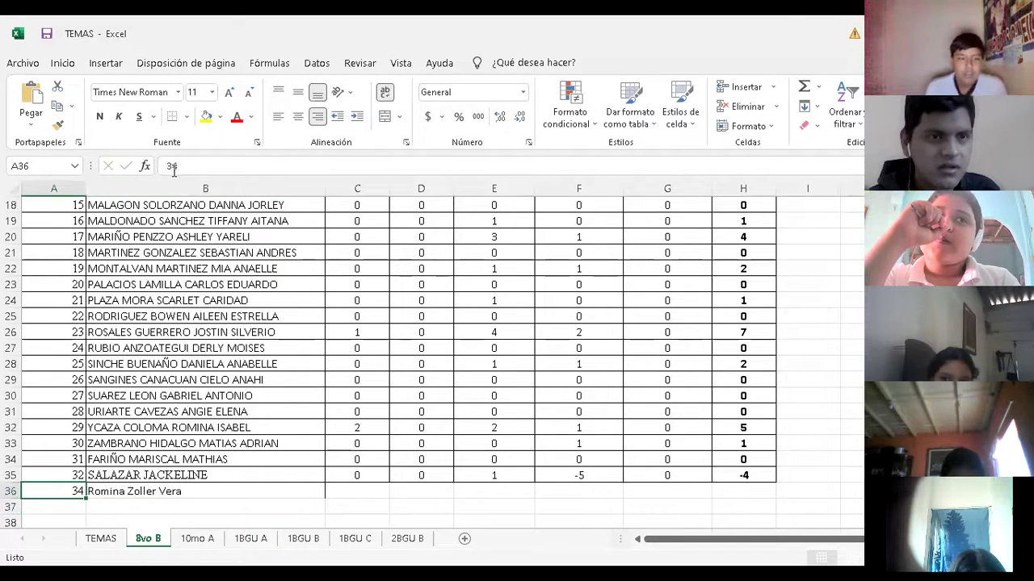
key("BackSpace")
type("3")
key("Return")
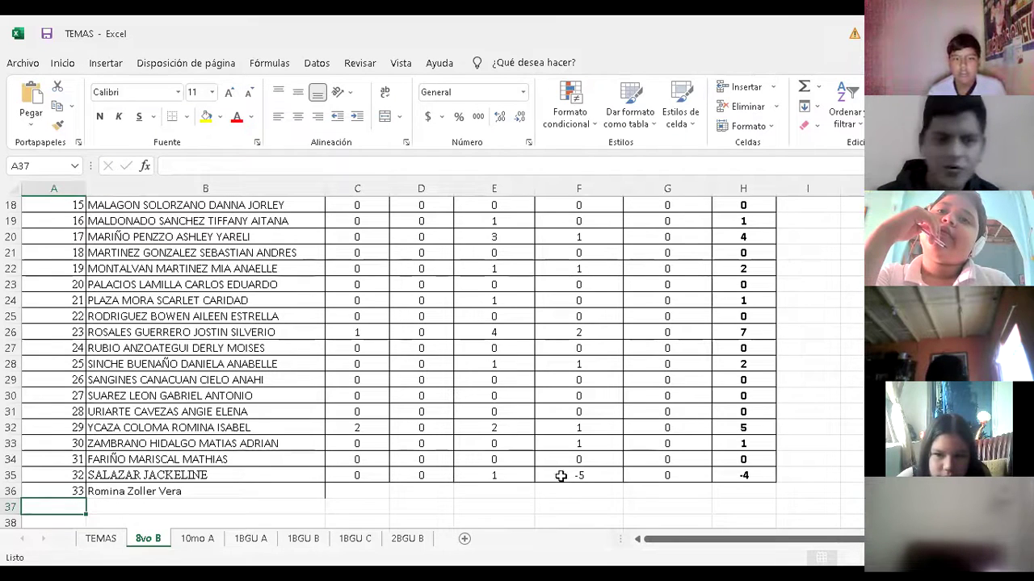
left_click(176, 504)
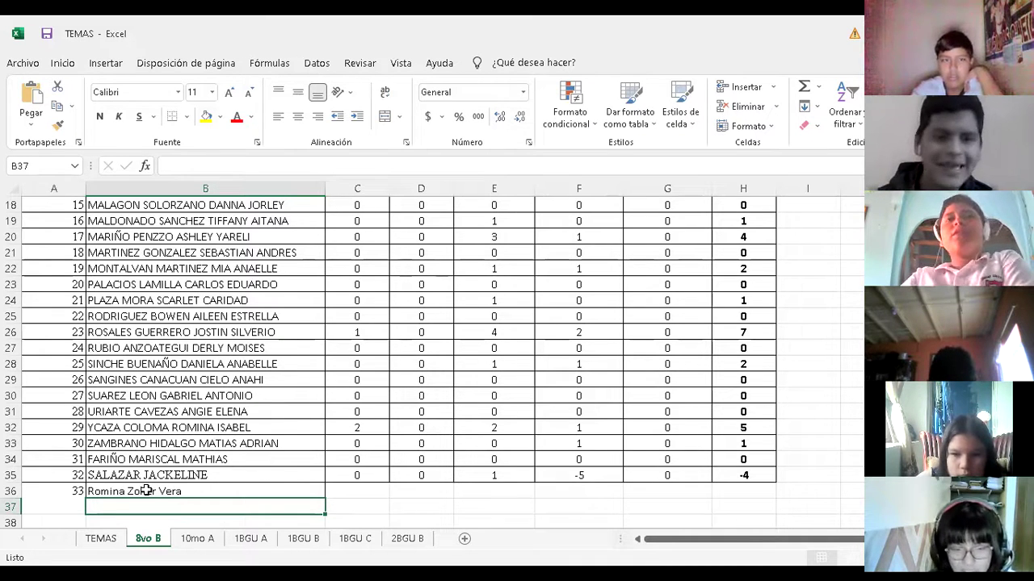
Step up and down through the last students' names around row 36
key("Up")
key("Up")
key("Up")
key("Down")
key("Down")
key("Up")
key("Up")
key("Up")
key("Up")
key("Up")
key("Up")
key("Up")
key("Up")
key("Up")
key("Up")
key("Up")
key("Up")
key("Up")
key("Up")
key("Up")
key("Up")
key("Up")
key("Up")
key("Up")
key("Up")
key("Up")
key("Up")
key("Down")
key("Down")
key("Down")
key("Down")
key("Down")
key("Down")
key("Down")
key("Down")
key("Down")
key("Down")
key("Down")
key("Down")
key("Down")
key("Down")
key("Down")
key("Down")
key("Down")
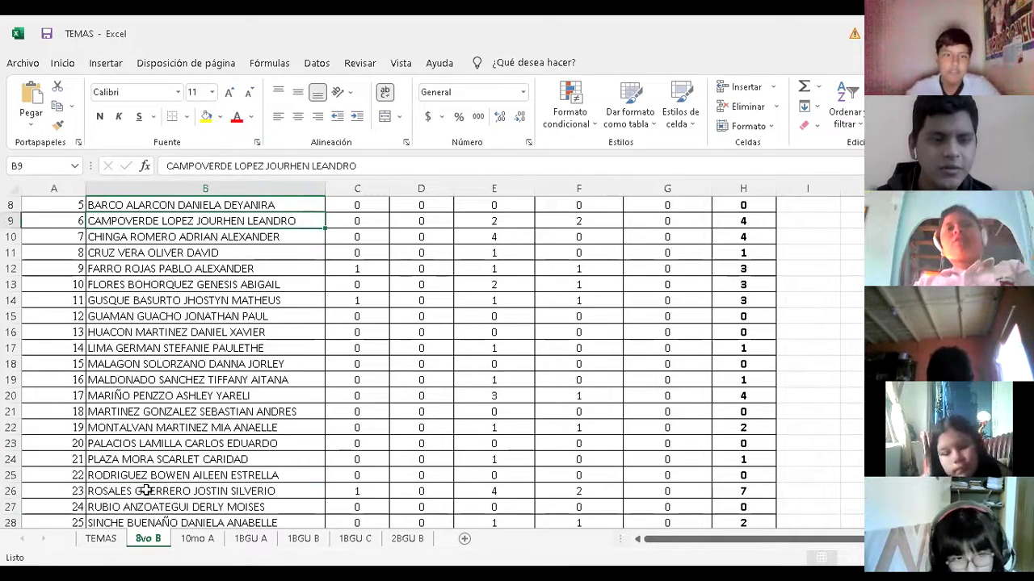
key("Down")
key("Down")
key("Down")
key("Down")
key("Down")
key("Down")
key("Down")
key("Down")
key("Down")
key("Down")
key("Down")
key("Down")
key("Down")
key("Up")
key("Up")
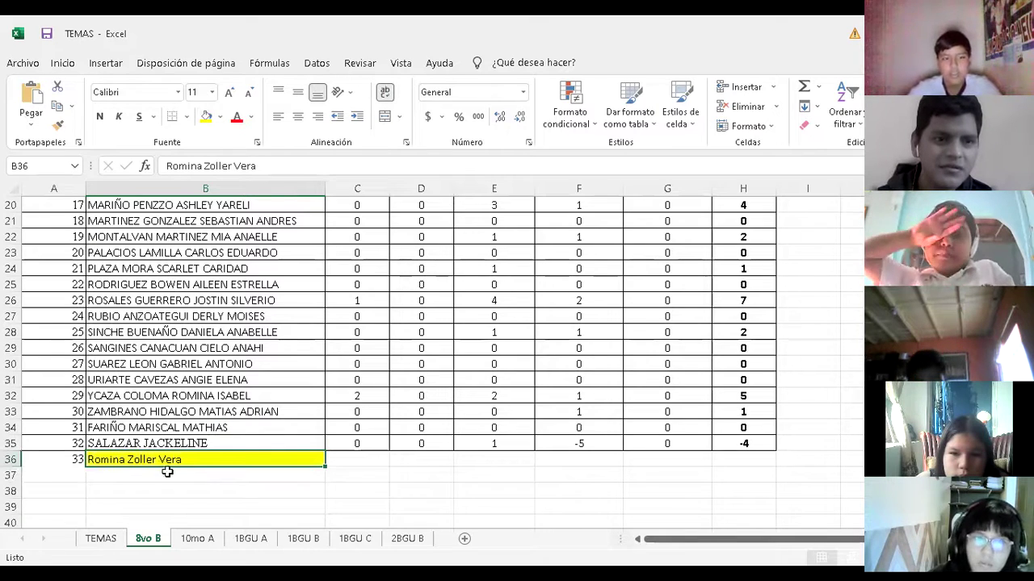
key("Up")
key("Up")
key("Up")
key("Up")
key("Up")
key("Up")
key("Up")
key("Up")
key("Up")
key("Up")
key("Up")
key("Up")
key("Up")
key("Up")
key("Up")
key("Up")
key("Up")
key("Up")
key("Up")
key("Up")
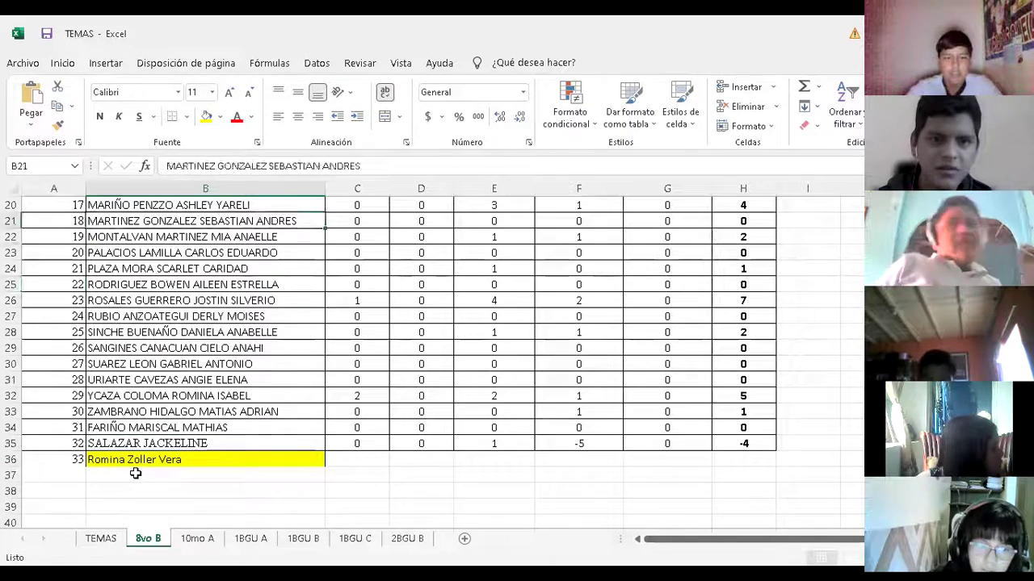
key("Up")
key("Up")
key("Up")
key("Up")
key("Up")
key("Up")
key("Up")
key("Up")
key("Up")
key("Up")
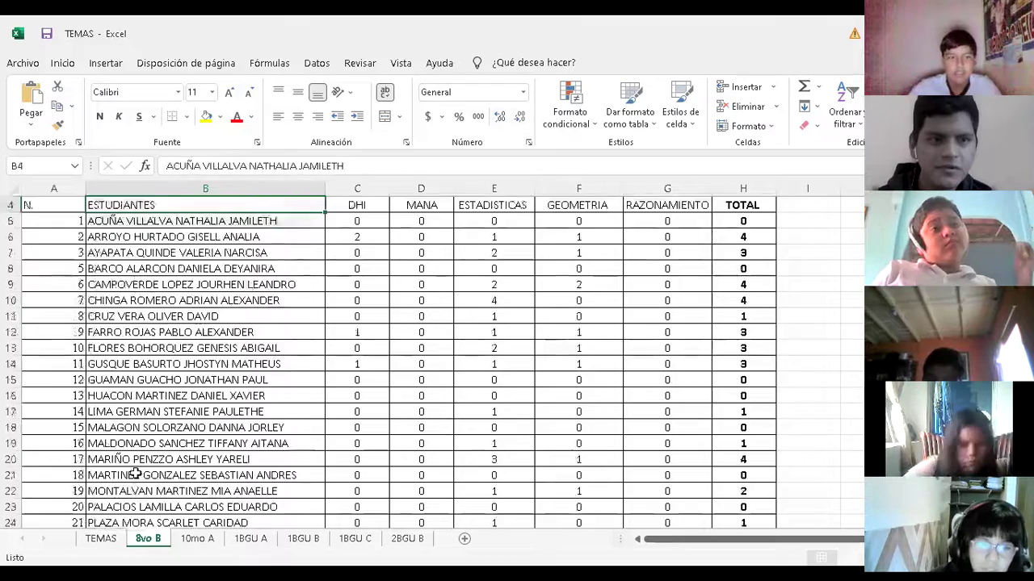
key("Down")
key("Down")
key("Down")
key("Down")
key("Down")
key("Down")
key("Down")
key("Down")
key("Down")
key("Down")
key("Down")
key("Down")
key("Down")
key("Down")
key("Down")
key("Down")
key("Down")
key("Down")
key("Down")
key("Down")
key("Down")
key("Down")
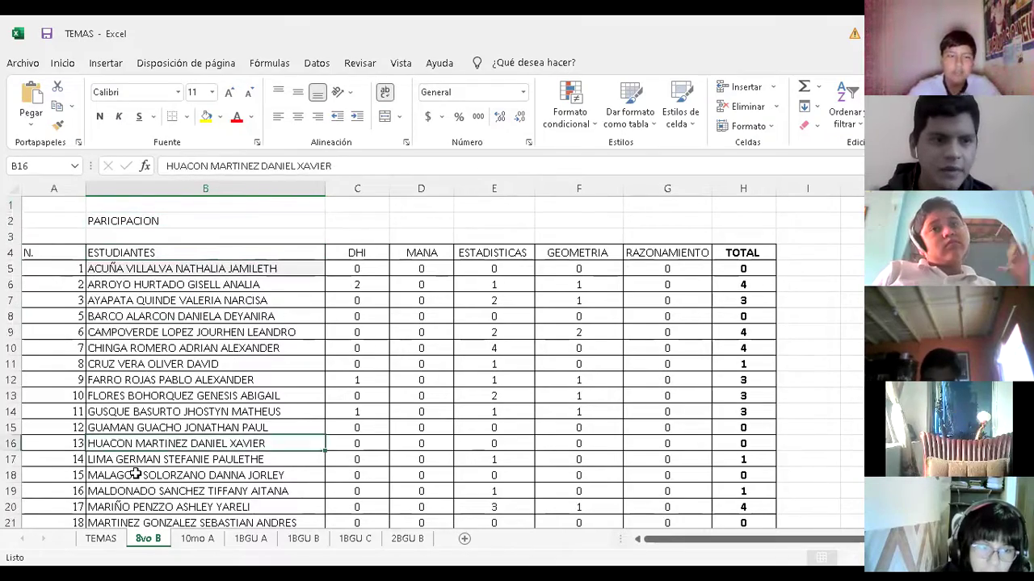
key("Up")
key("Up")
key("Up")
key("Up")
key("Up")
key("Up")
key("Up")
key("Up")
key("Up")
key("Up")
key("Up")
key("Up")
key("Up")
key("Up")
key("Up")
key("Up")
key("Up")
key("Up")
key("Up")
key("Up")
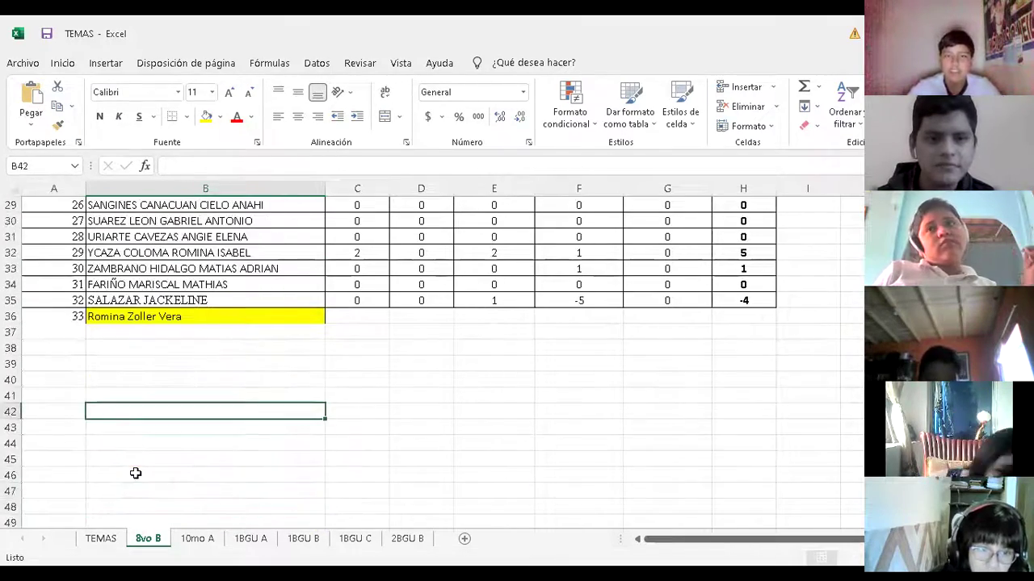
key("Down")
key("Down")
key("Up")
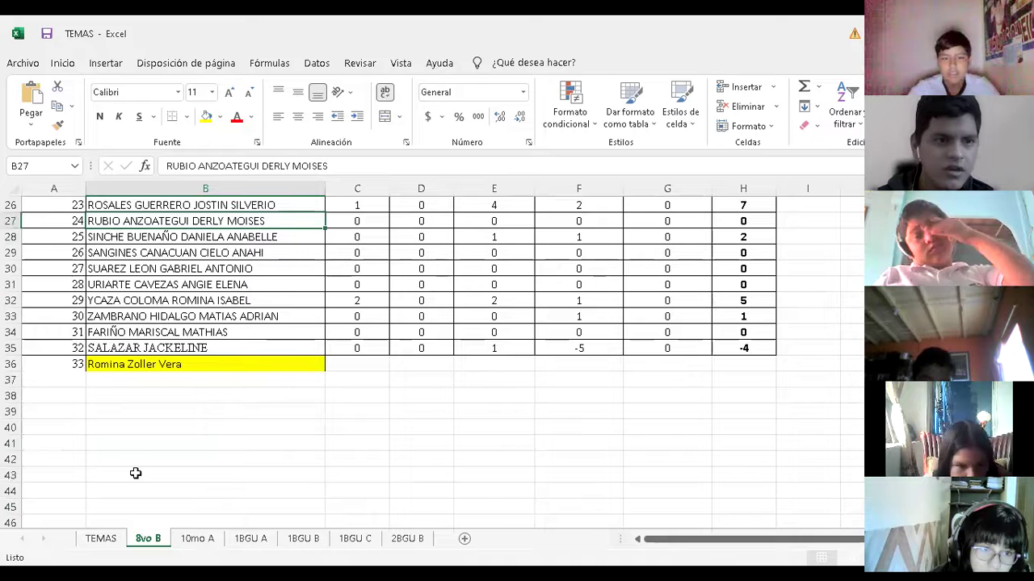
key("Up")
key("Down")
key("Down")
key("Up")
Fill student number 22's name cell B25 yellow
key("Up")
key("Up")
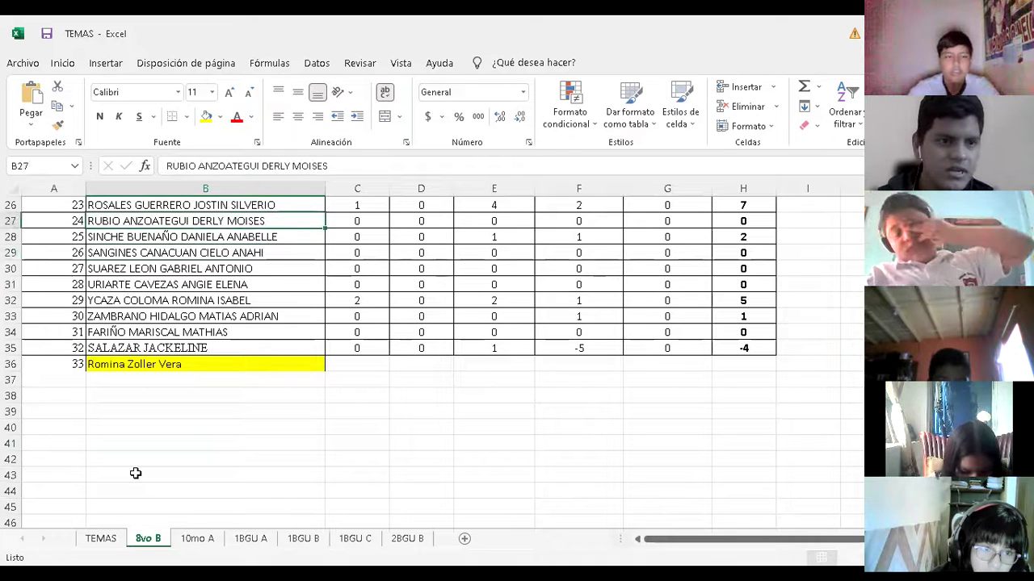
key("Up")
key("Up")
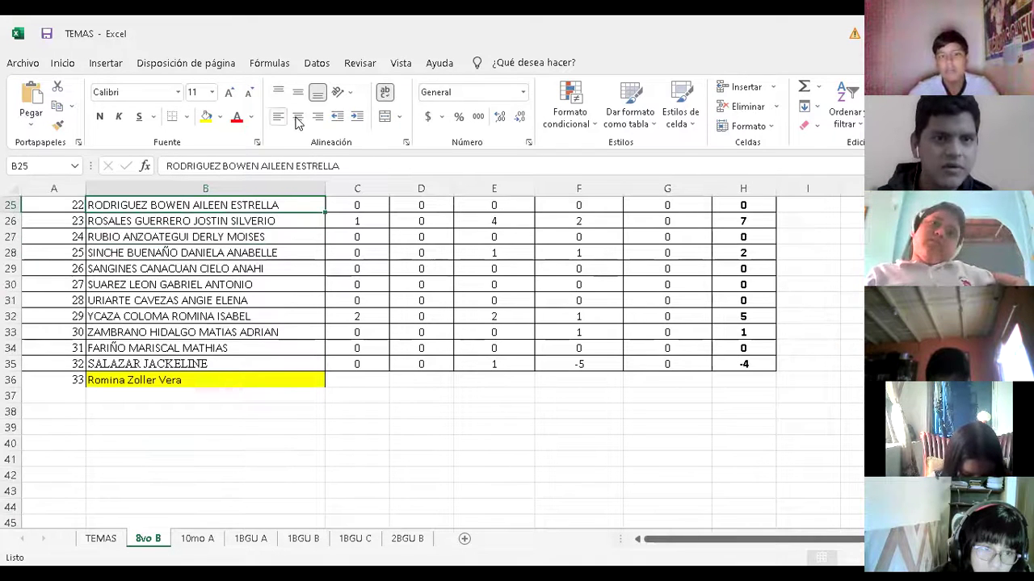
left_click(206, 116)
key("Down")
key("Up")
key("Up")
key("Up")
key("Up")
key("Up")
key("Up")
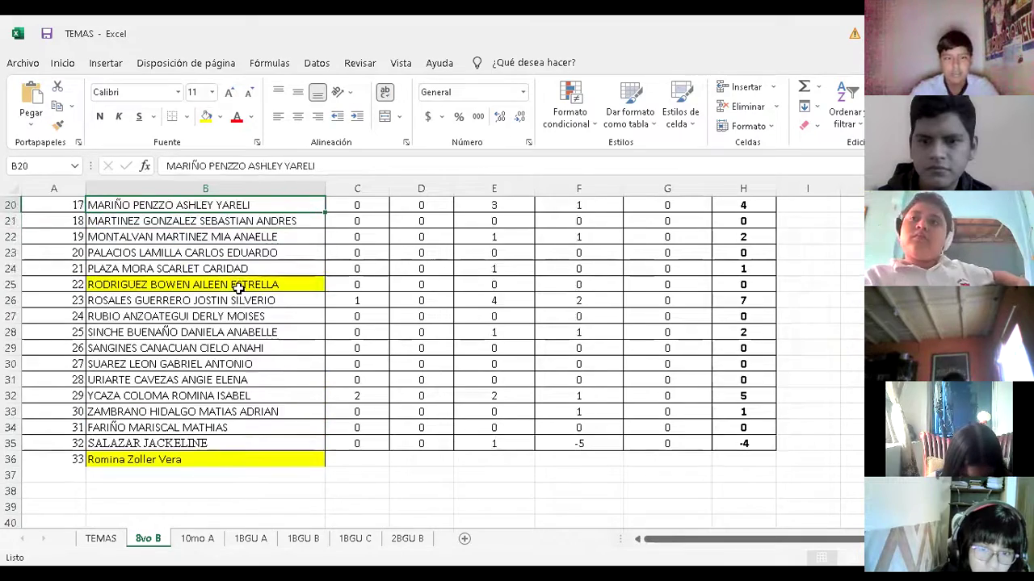
key("Up")
key("Up")
key("Up")
key("Up")
key("Up")
key("Up")
key("Up")
key("Up")
key("Up")
key("Up")
key("Up")
key("Up")
key("Up")
key("Up")
key("Up")
key("Up")
key("Up")
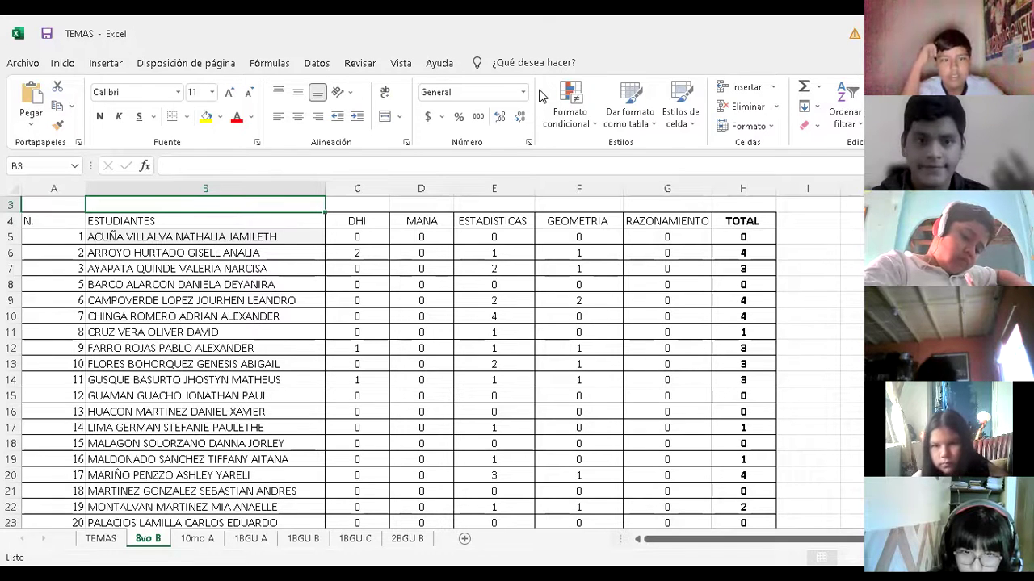
left_click(192, 333)
key("Down")
key("Down")
key("Down")
key("Down")
key("Down")
key("Down")
key("Down")
key("Down")
key("Down")
key("Down")
key("Down")
key("Down")
key("Down")
key("Down")
key("Down")
key("Down")
key("Down")
key("Down")
key("Down")
key("Down")
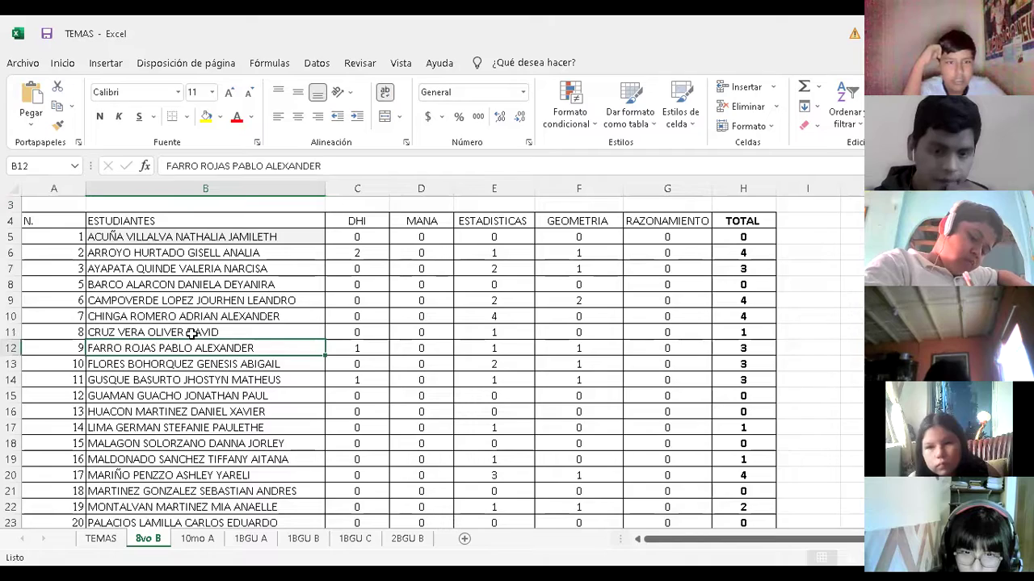
key("Down")
key("Down")
key("Down")
key("Down")
key("Down")
key("Up")
key("Up")
key("Up")
key("Up")
key("Up")
key("Up")
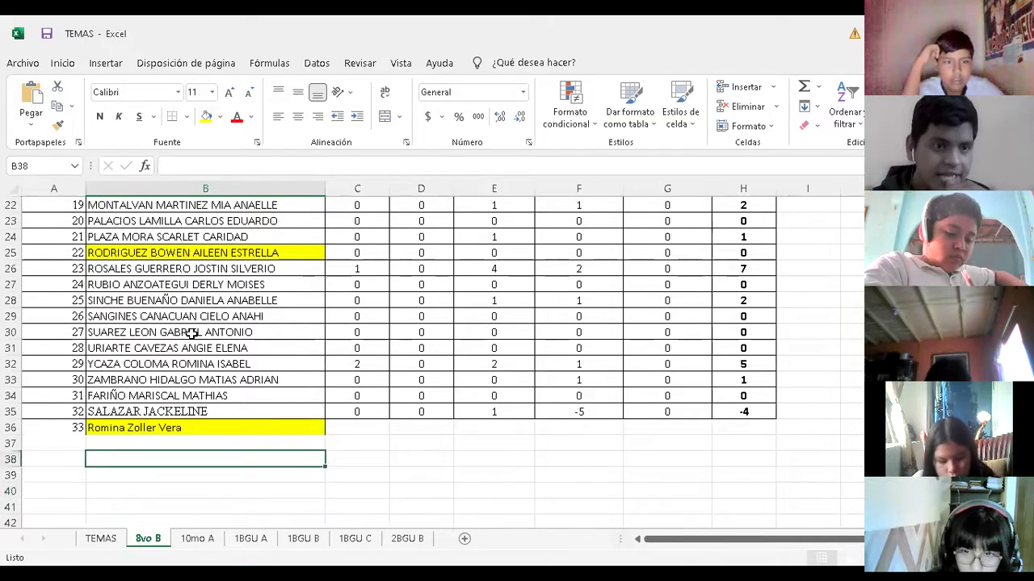
key("Up")
key("Up")
key("Up")
key("Up")
key("Up")
key("Up")
key("Up")
key("Up")
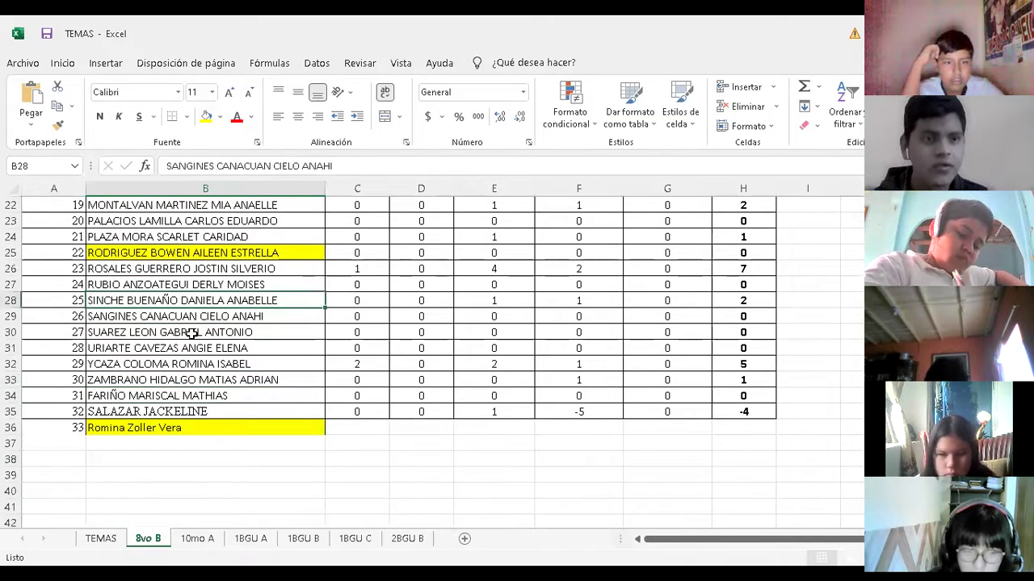
key("Up")
key("Up")
key("Up")
key("Up")
key("Up")
key("Up")
key("Up")
key("Up")
key("Up")
key("Up")
key("Up")
key("Up")
key("Up")
key("Up")
key("Up")
key("Up")
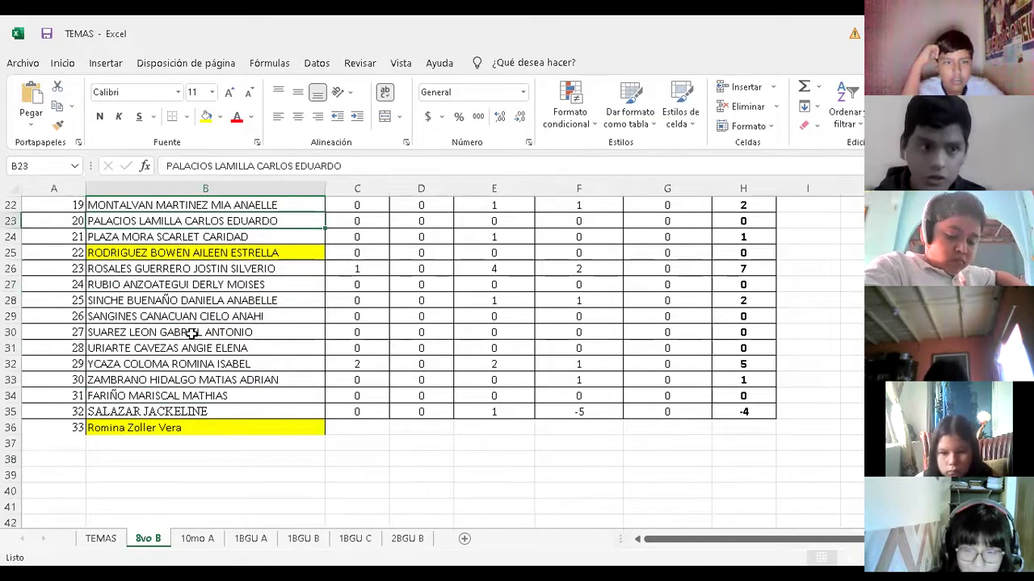
key("Up")
key("Up")
key("Up")
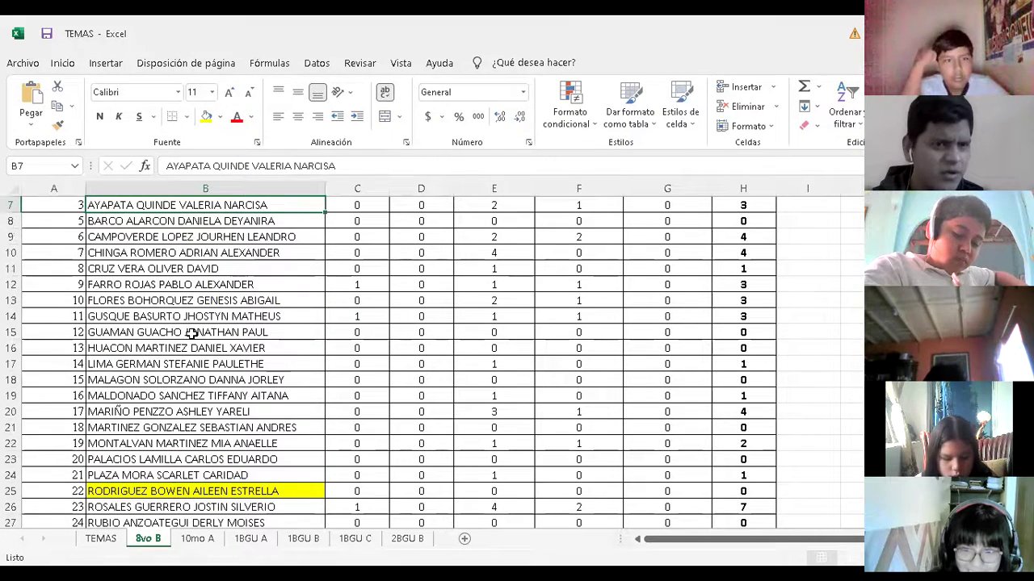
key("Up")
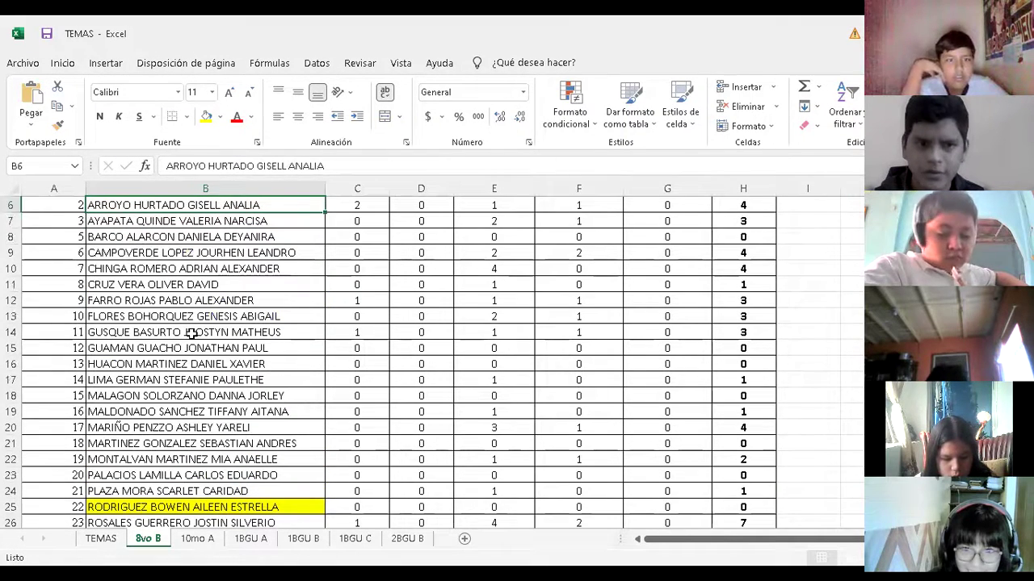
key("Down")
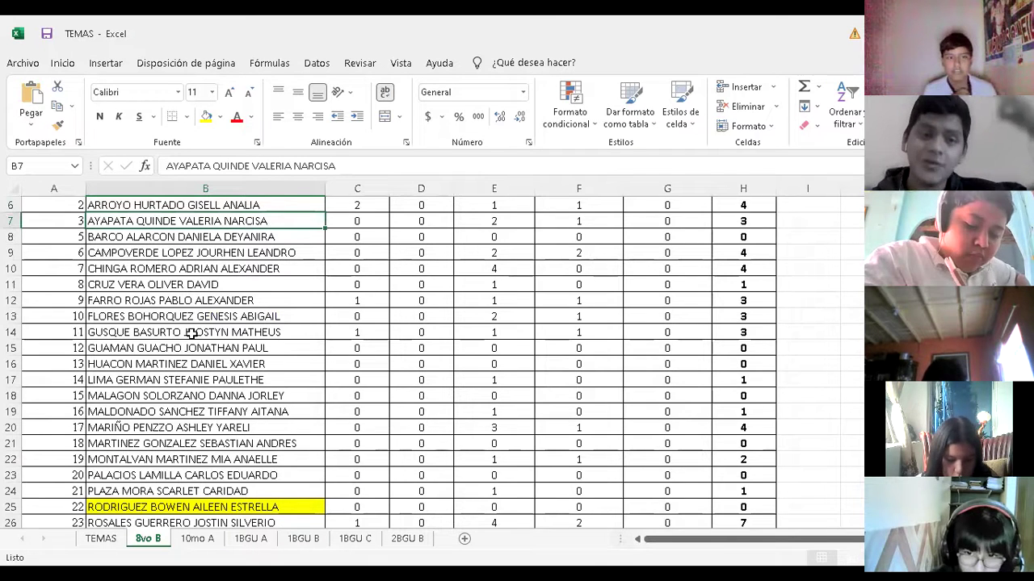
key("Down")
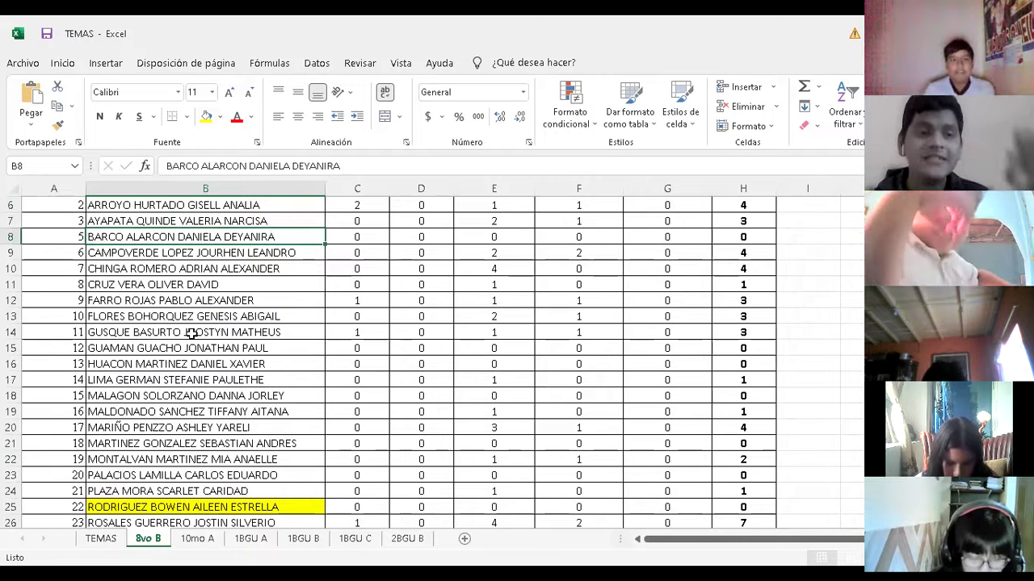
key("Up")
key("Up")
key("Up")
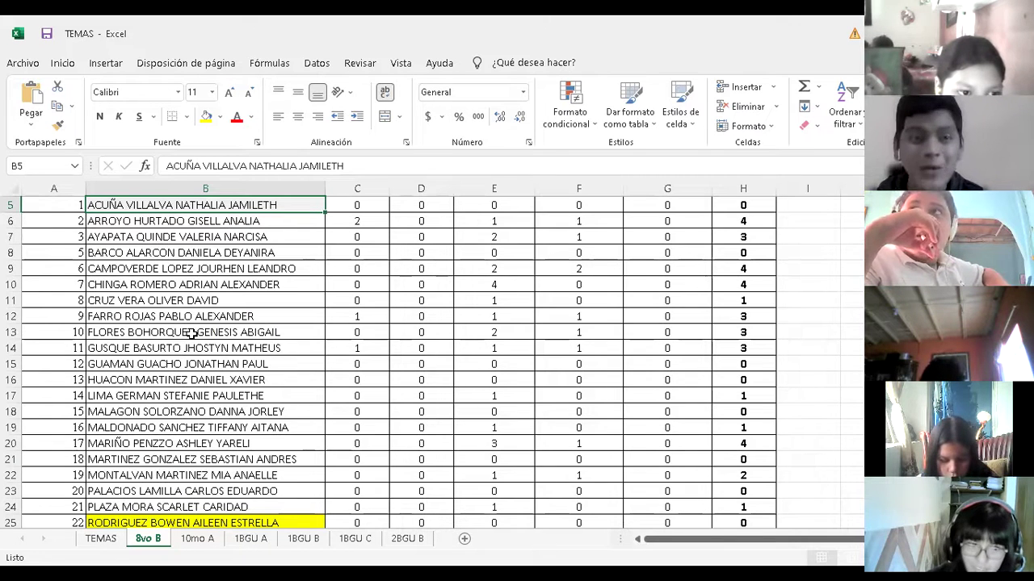
key("Up")
key("Up")
key("Up")
key("Up")
key("Down")
key("Down")
key("Down")
key("Down")
key("Down")
key("Down")
key("Down")
key("Down")
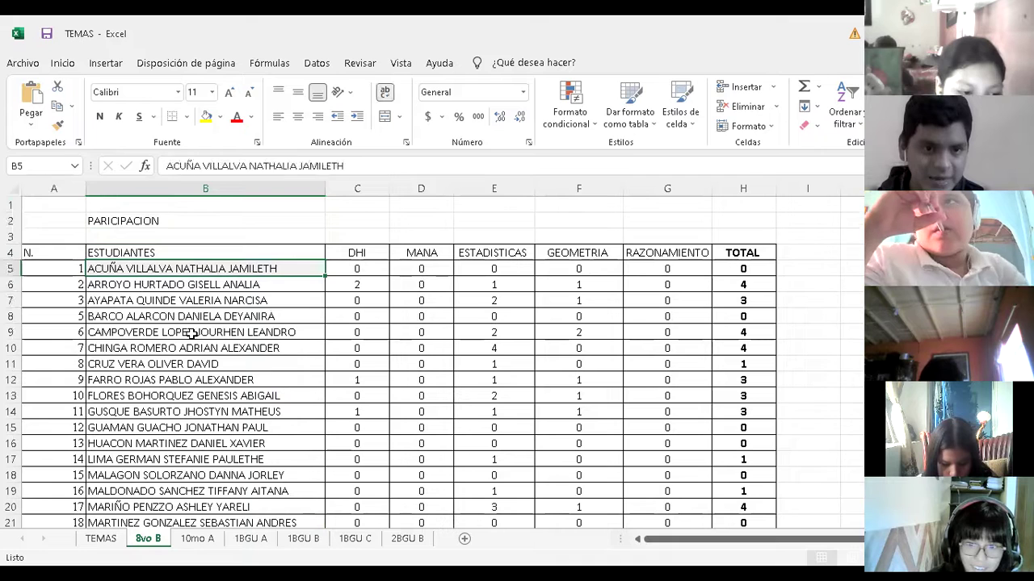
key("Down")
key("Down")
key("Down")
key("Down")
key("Down")
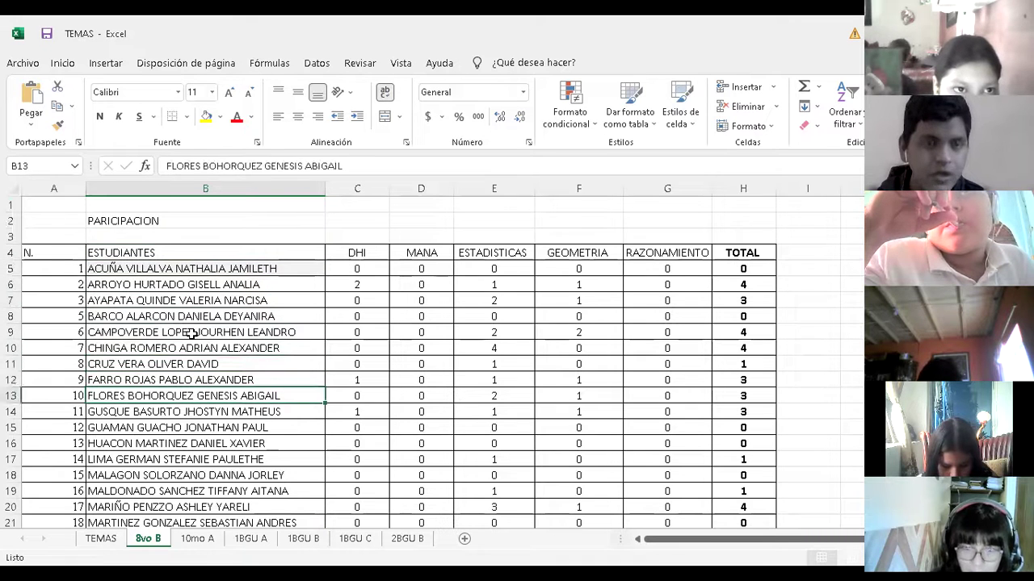
key("Up")
key("Down")
key("Down")
key("Down")
key("Down")
key("Down")
key("Down")
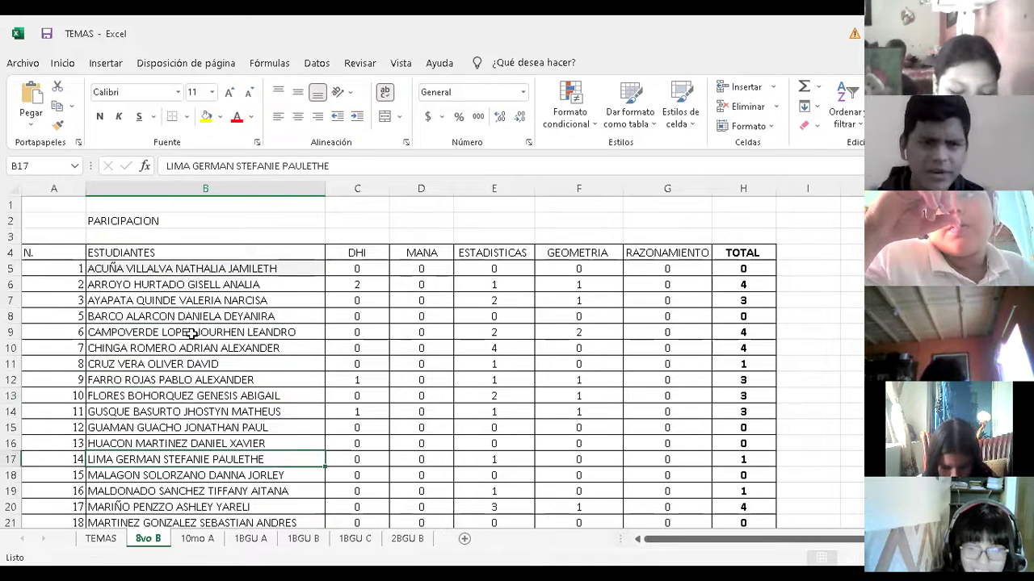
key("Down")
key("Down")
key("Down")
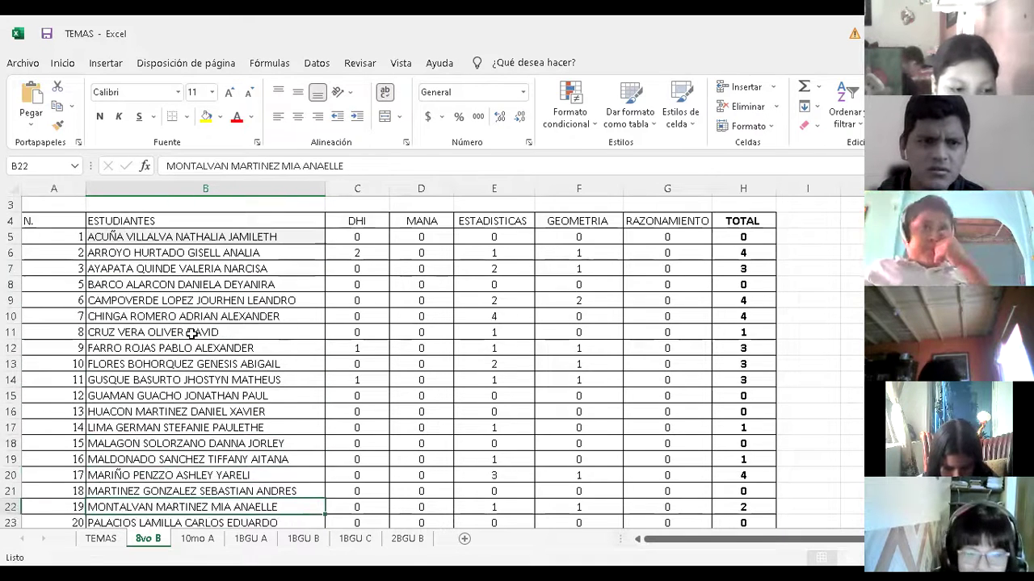
key("Up")
key("Down")
key("Up")
key("Down")
key("Down")
key("Up")
key("Up")
key("Up")
key("Up")
key("Up")
key("Up")
key("Up")
key("Down")
key("Down")
key("Down")
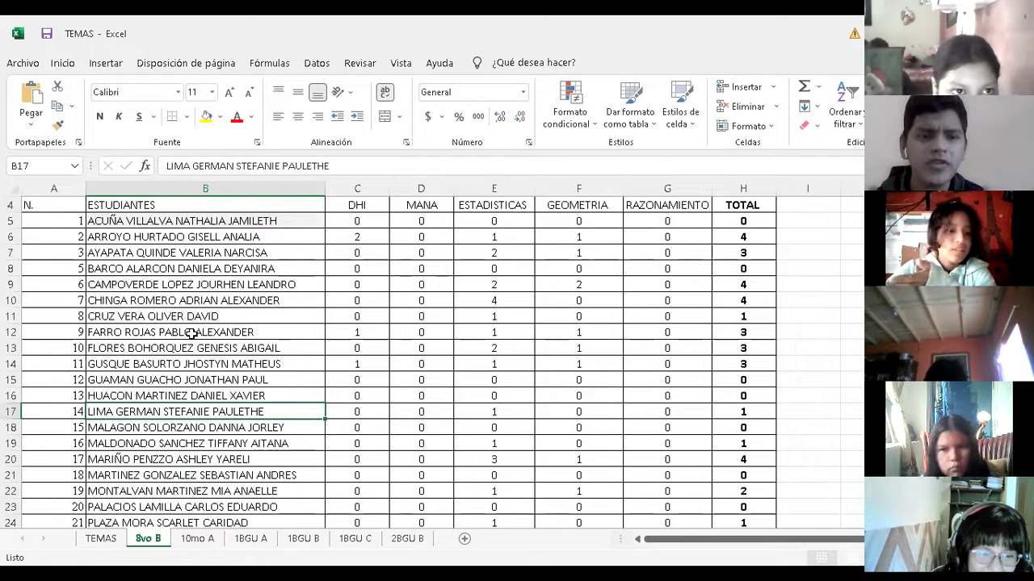
key("Down")
key("Down")
key("Down")
key("Down")
key("Down")
key("Down")
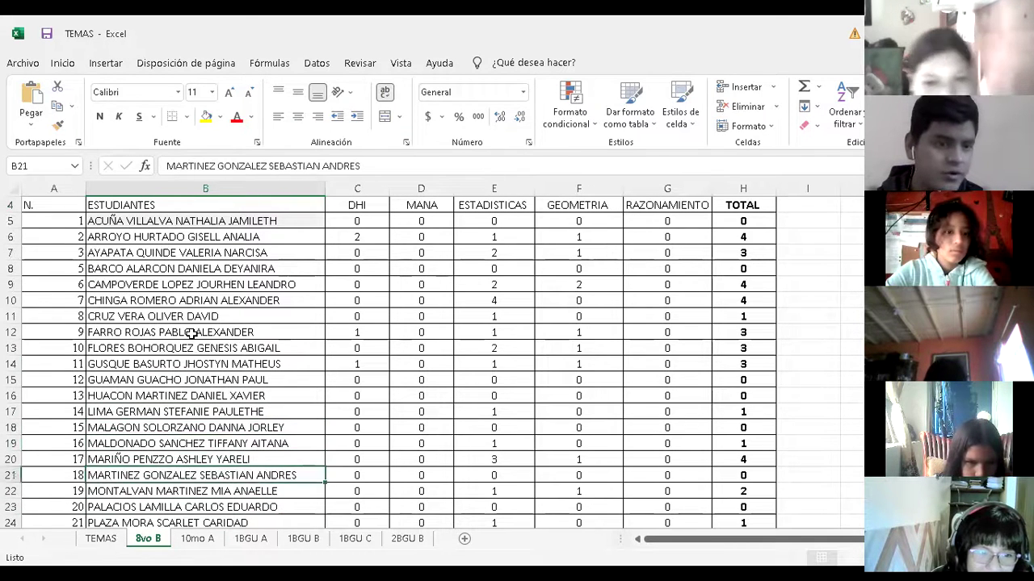
key("Up")
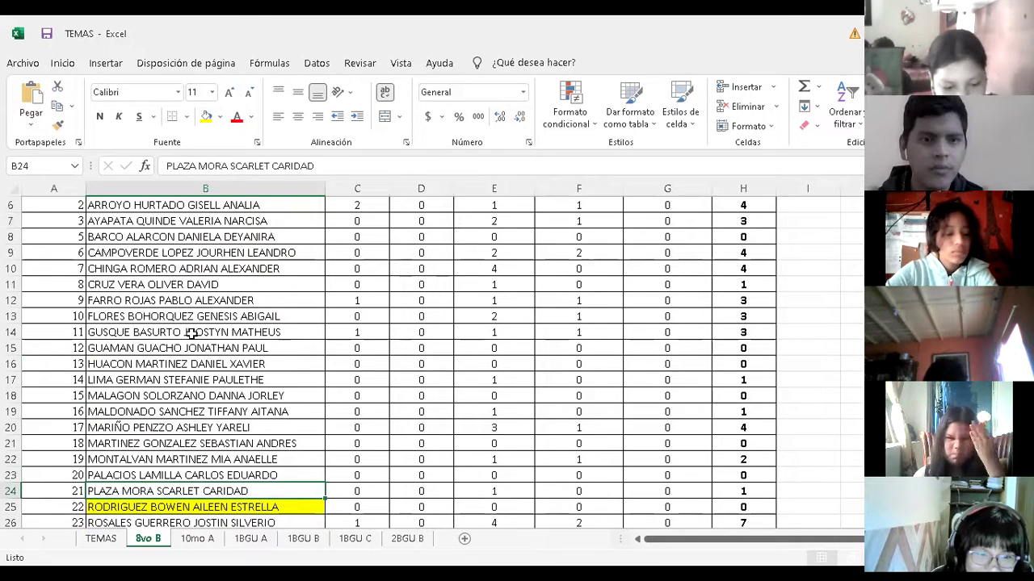
key("Up")
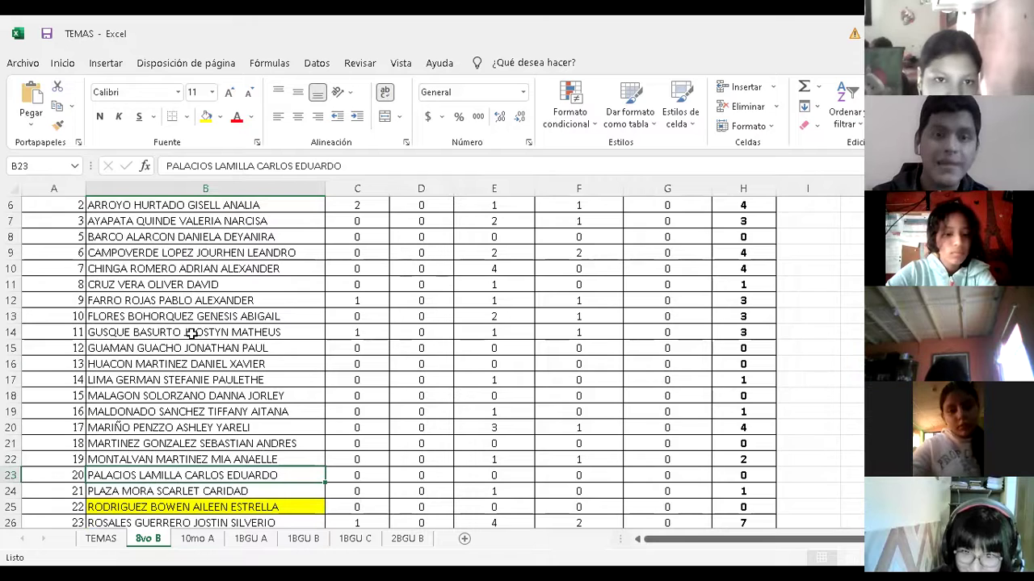
key("Up")
key("Up")
key("Up")
key("Up")
key("Up")
key("Up")
key("Up")
key("Up")
key("Up")
key("Up")
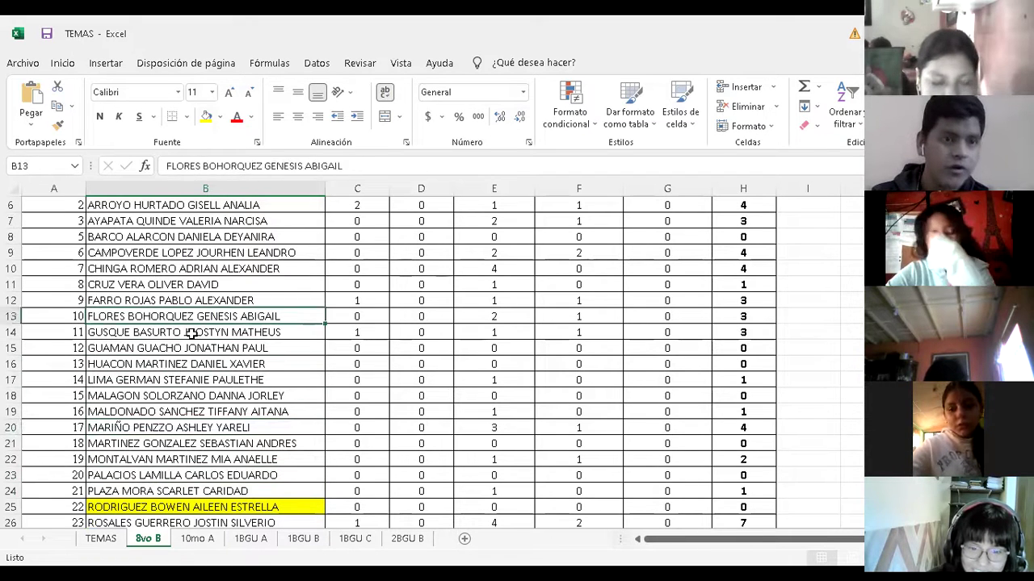
key("Up")
key("Up")
key("Up")
key("Up")
key("Up")
key("Up")
key("Up")
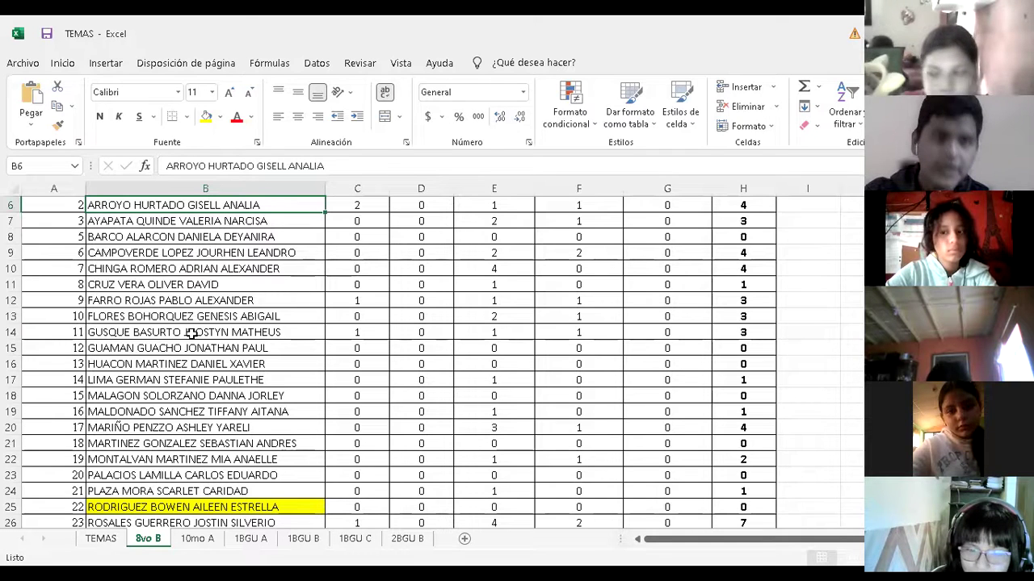
key("Up")
key("Up")
key("Up")
key("Up")
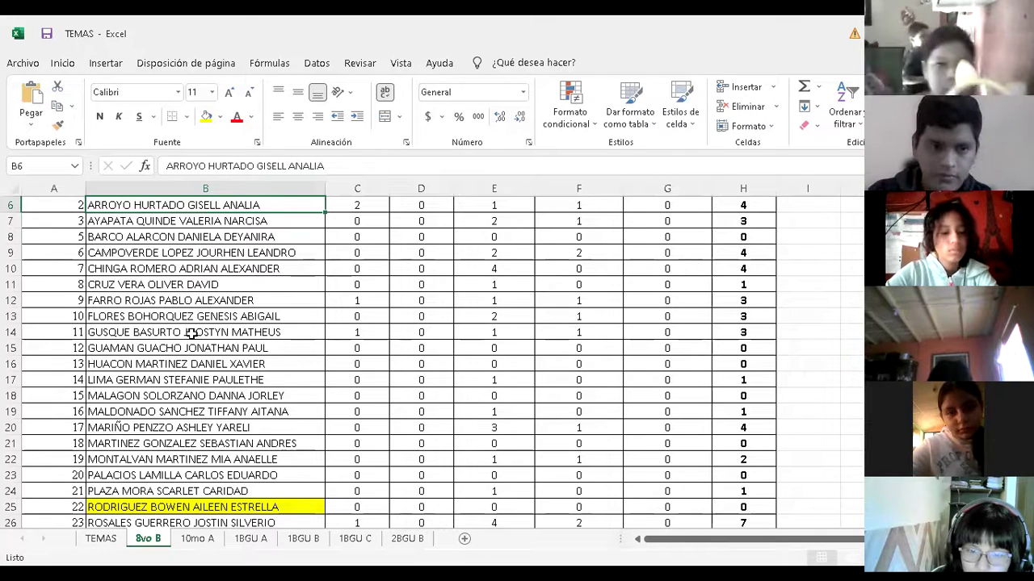
key("Down")
key("Down")
key("Down")
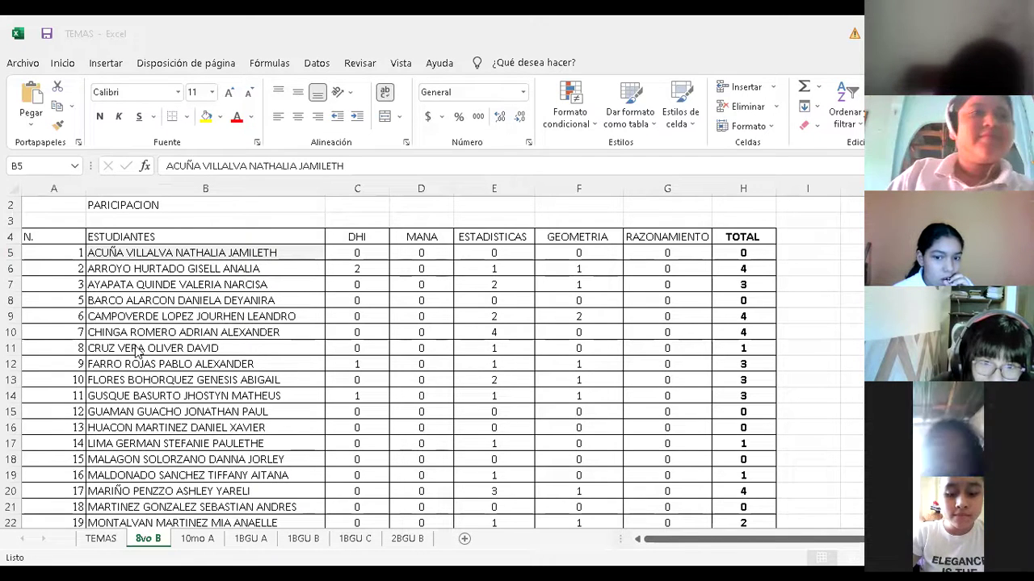
Fill student number 6's name cell B9 yellow
left_click(153, 316)
left_click(153, 379)
left_click(151, 315)
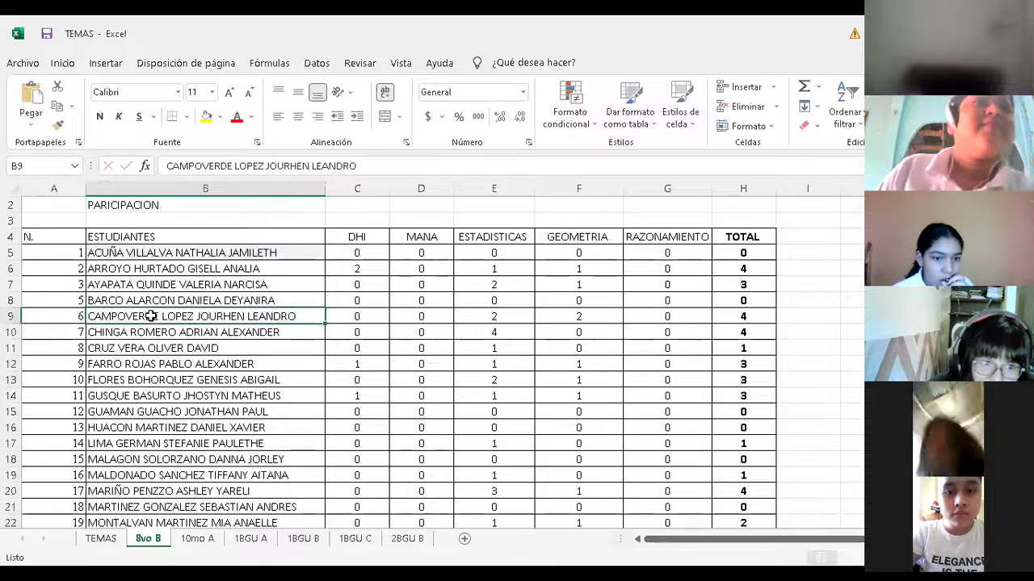
left_click(206, 117)
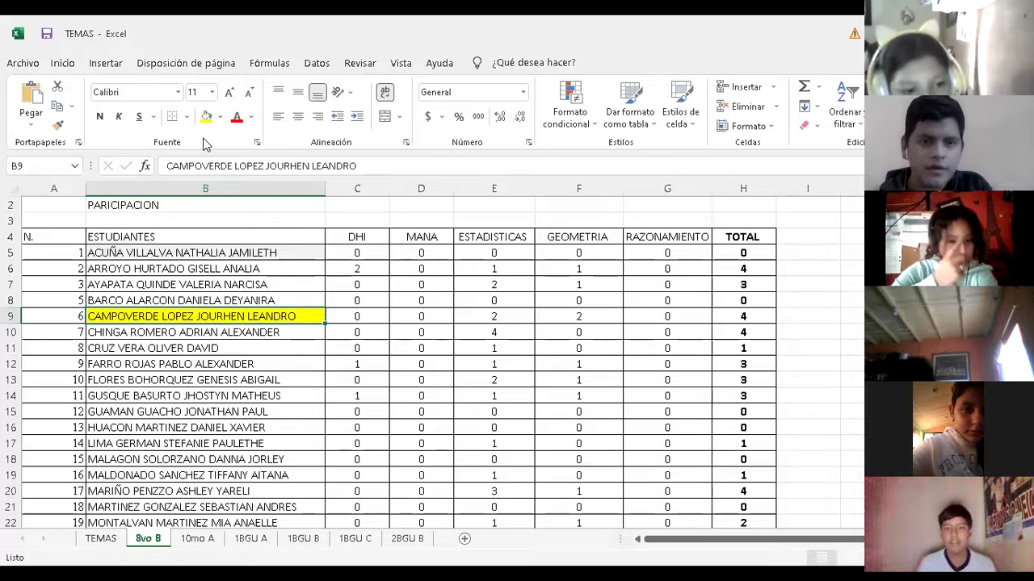
Move down the MANA column from student 6's score in D9
left_click(416, 316)
key("Down")
key("Down")
key("Down")
key("Up")
key("Up")
key("Down")
key("Down")
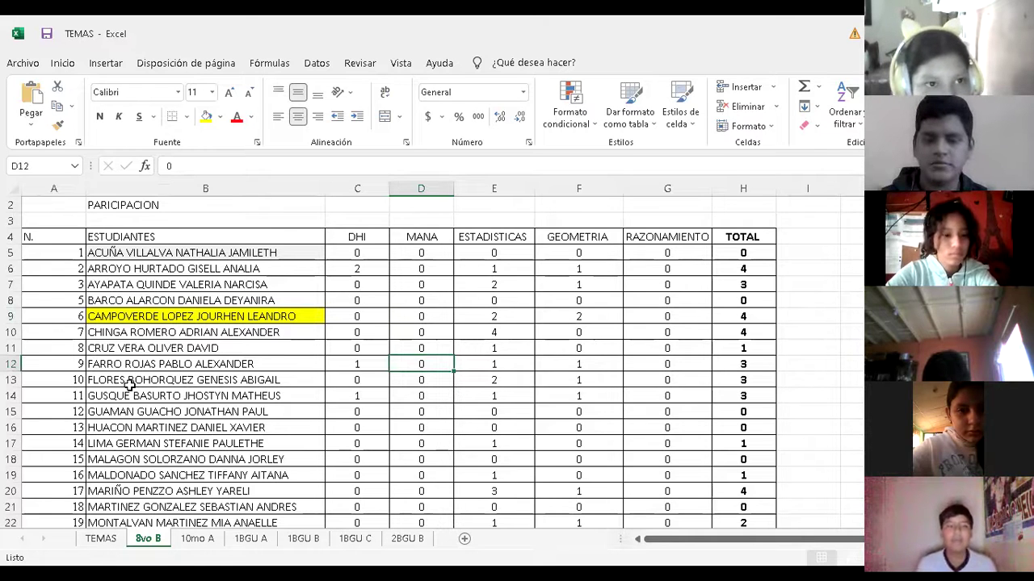
Check the student numbers near rows 9-11 and move down column B toward student 19
key("Up")
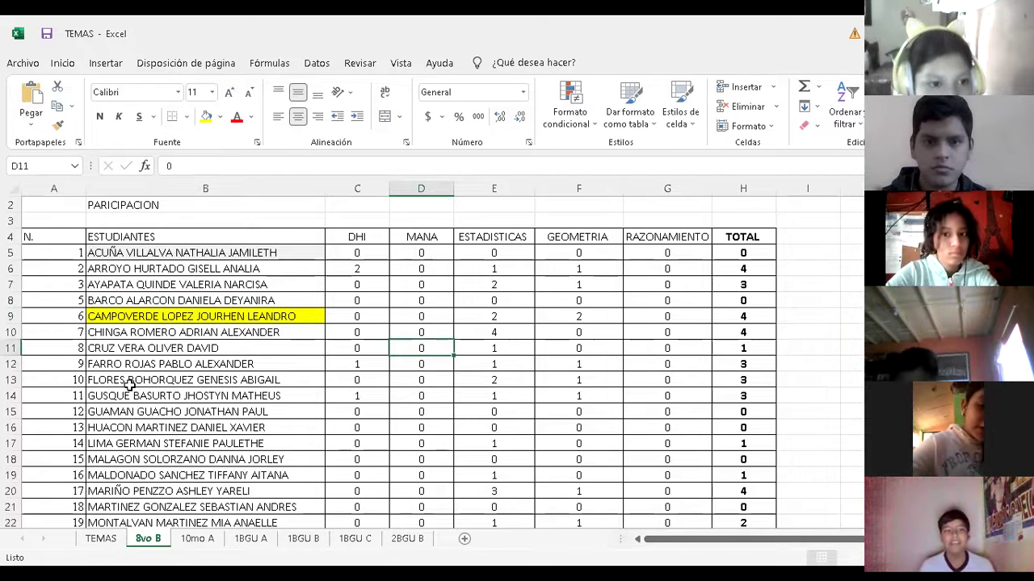
key("Left")
key("Left")
key("Left")
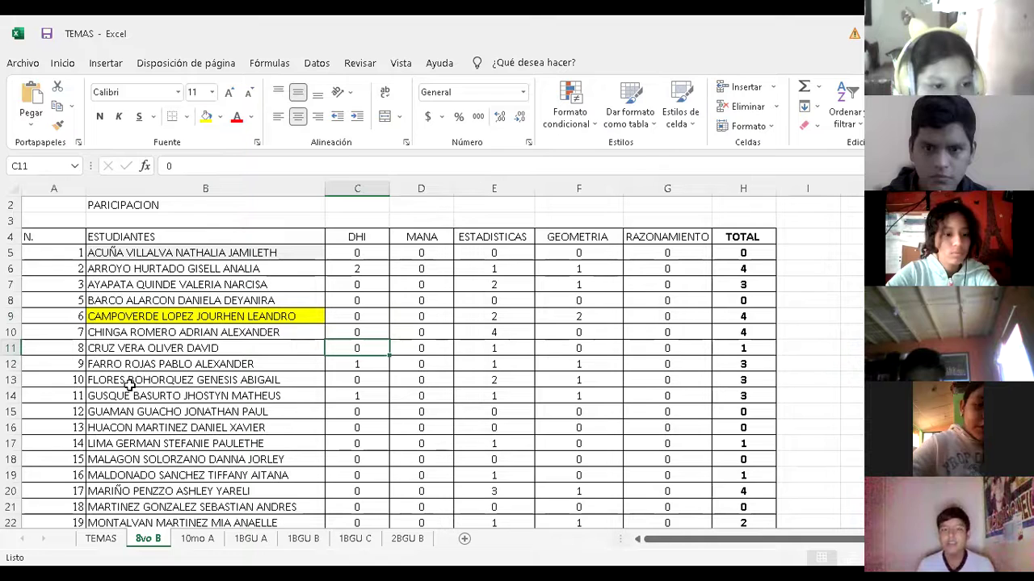
key("Up")
key("Up")
key("Up")
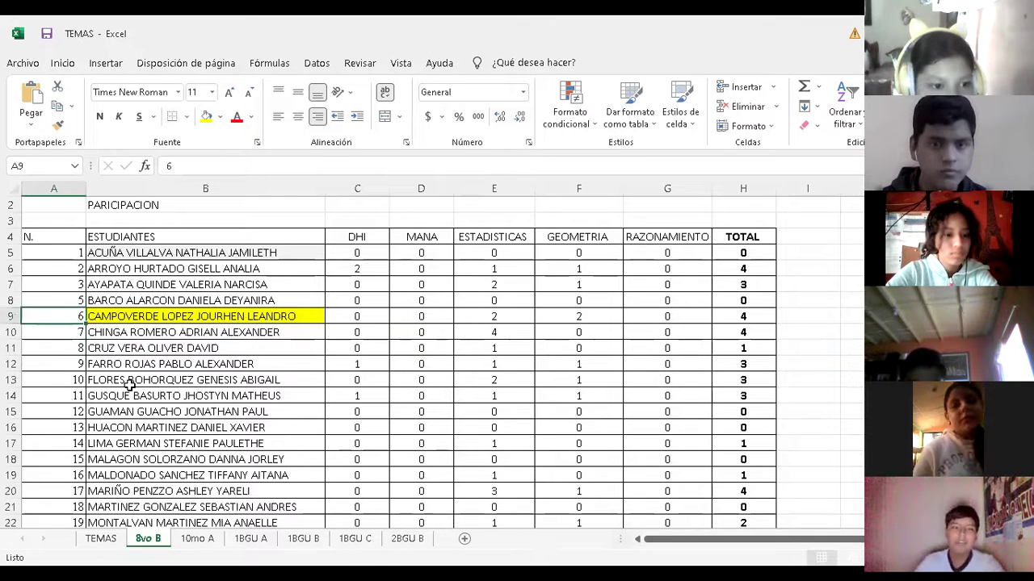
key("Down")
key("Down")
key("Down")
key("Right")
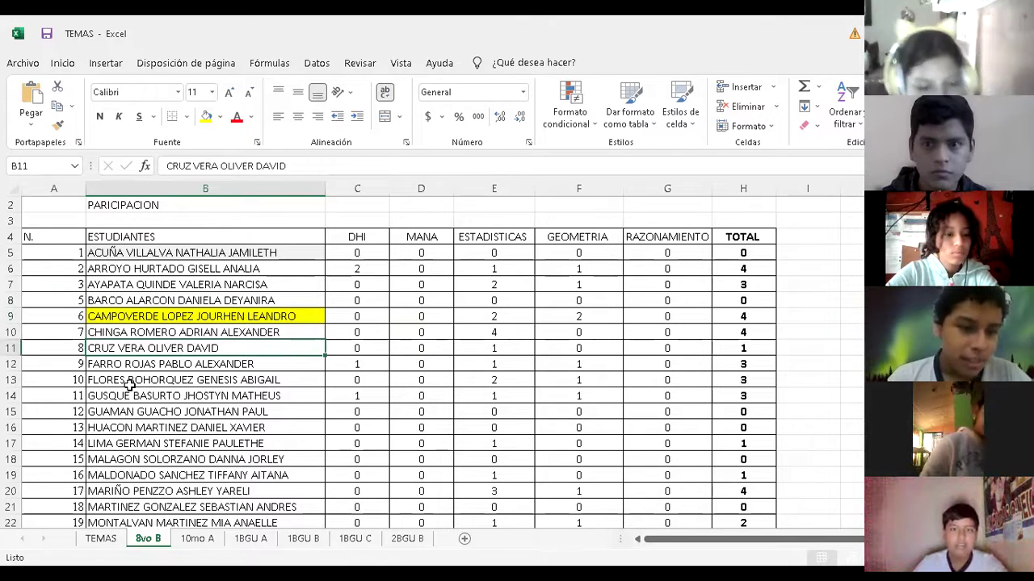
key("Down")
key("Down")
key("Down")
key("Down")
key("Down")
key("Down")
key("Down")
key("Down")
key("Down")
key("Down")
key("Down")
key("Down")
key("Down")
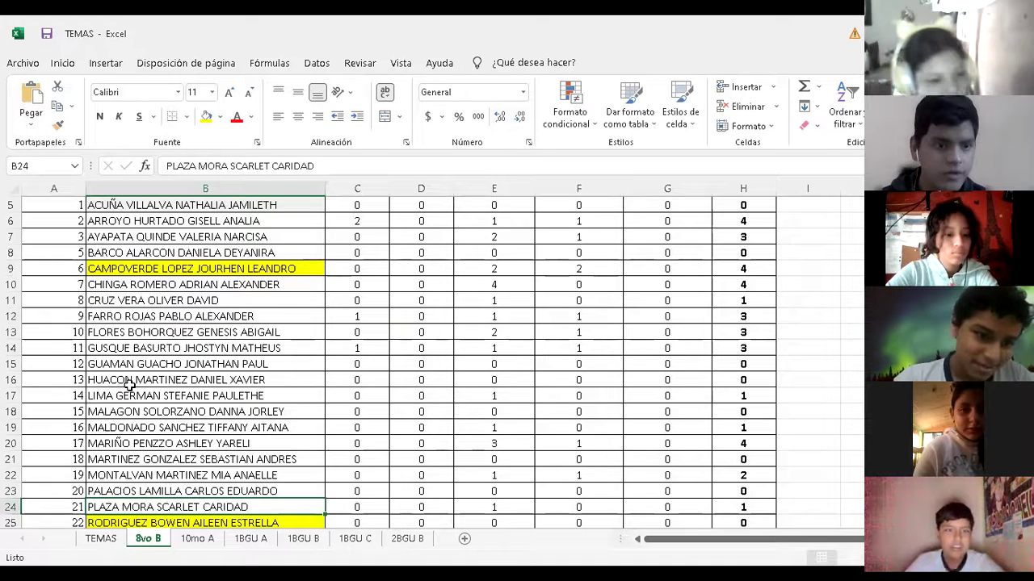
key("Up")
key("Up")
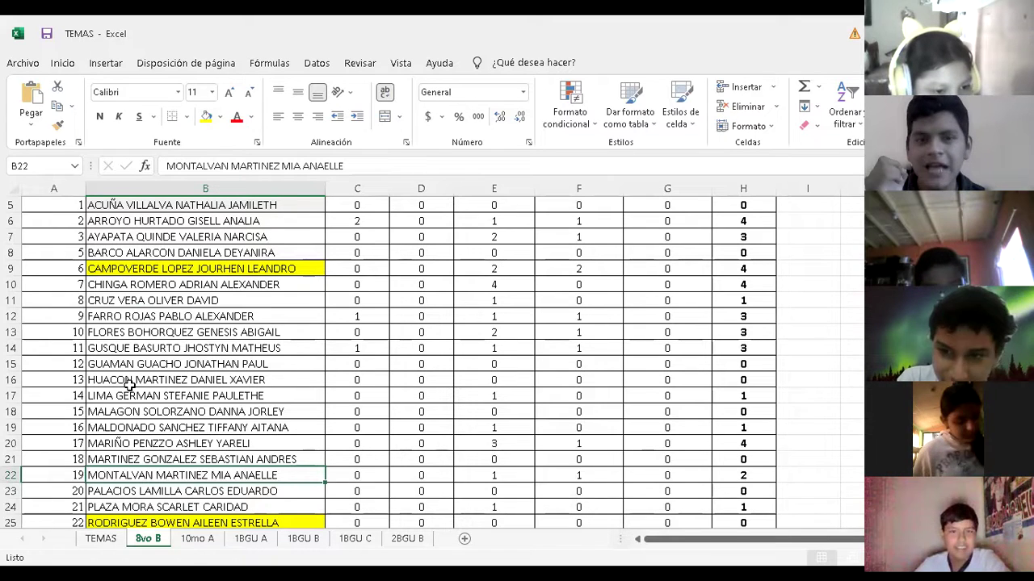
Fill student number 19's name cell B22 yellow
key("Down")
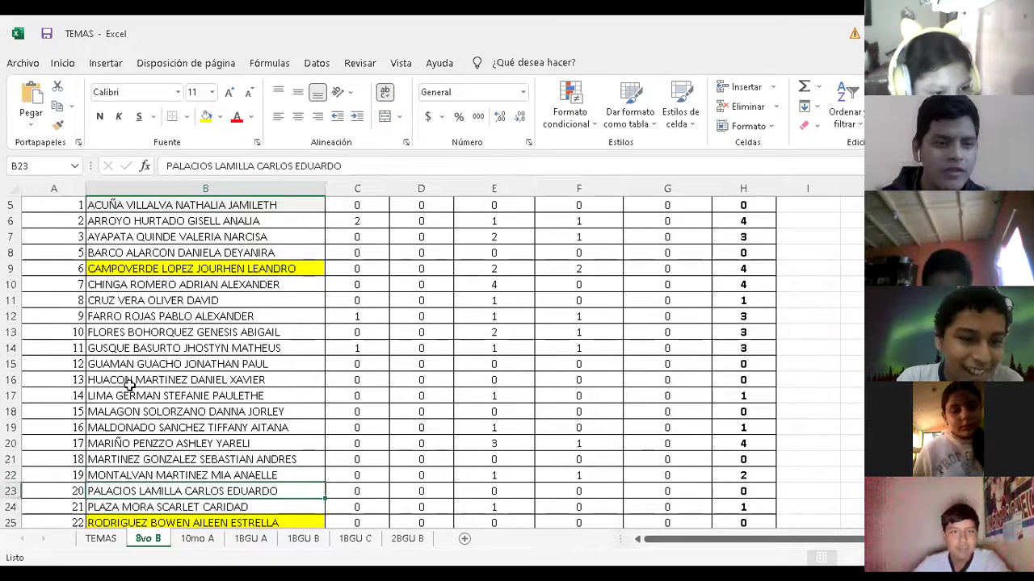
key("Up")
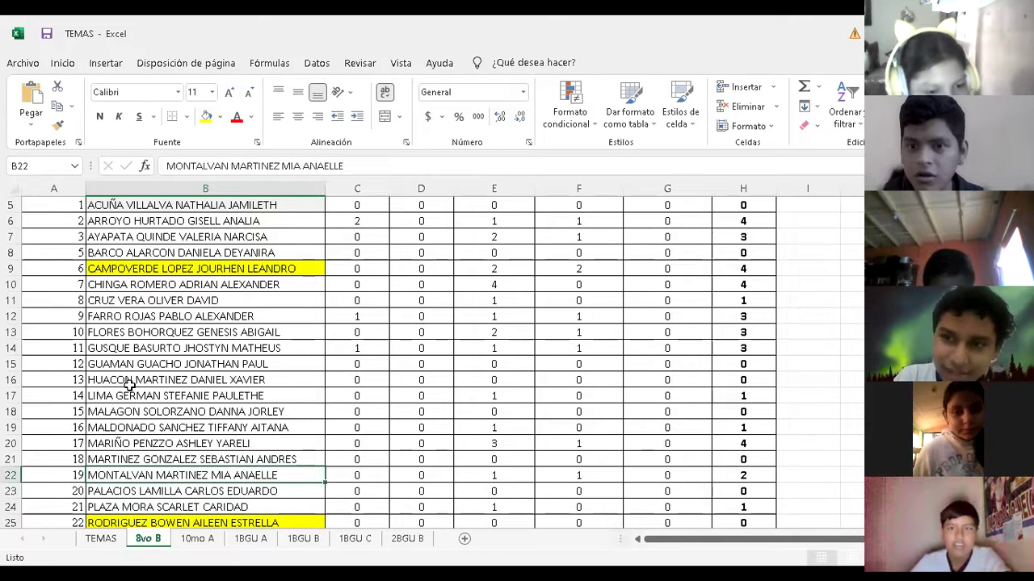
key("Up")
key("Down")
key("Up")
key("Down")
key("Up")
key("Up")
key("Down")
key("Up")
key("Up")
key("Up")
key("Down")
key("Down")
key("Down")
key("Down")
key("Down")
key("Up")
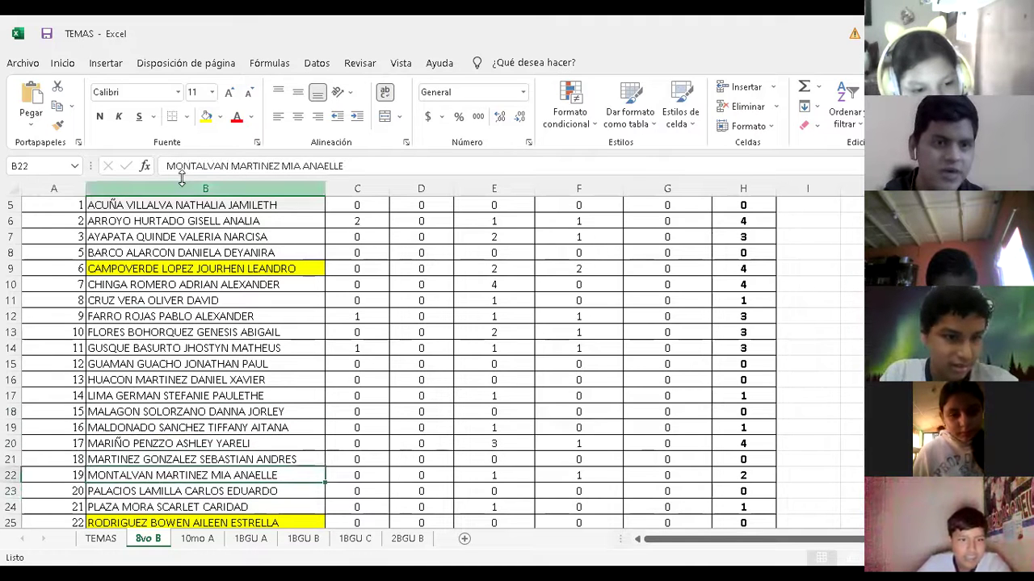
left_click(207, 116)
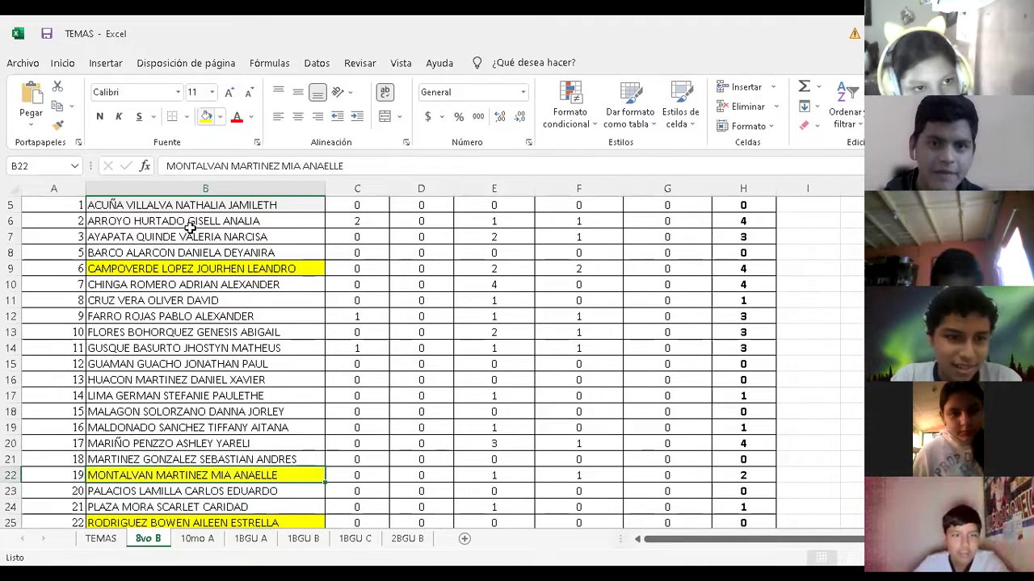
Check the TOTAL sums in column H and the last students' GEOMETRIA scores
key("Up")
key("Up")
key("Up")
key("Up")
key("Up")
key("Right")
key("Right")
key("Right")
key("Right")
key("Right")
key("Right")
key("Down")
key("Down")
key("Down")
key("Down")
key("Down")
key("Down")
key("Down")
key("Down")
key("Down")
key("Down")
key("Down")
key("Down")
key("Down")
key("Down")
key("Down")
key("Down")
key("Down")
key("Left")
key("Left")
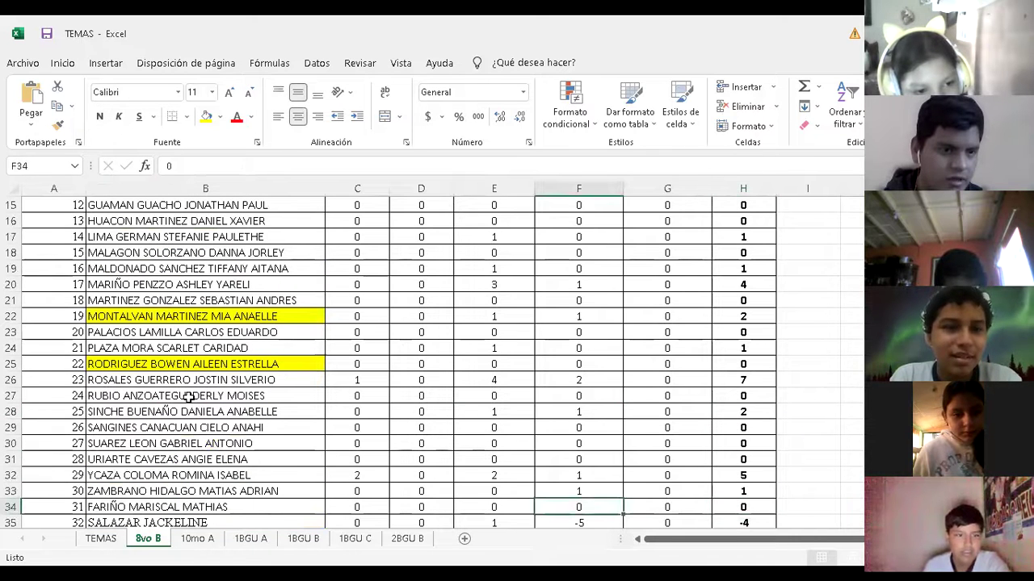
key("Up")
key("Up")
key("Up")
key("Up")
key("Up")
Fill student number 24's name cell B27 yellow, then check nearby DHI and MANA scores
key("Right")
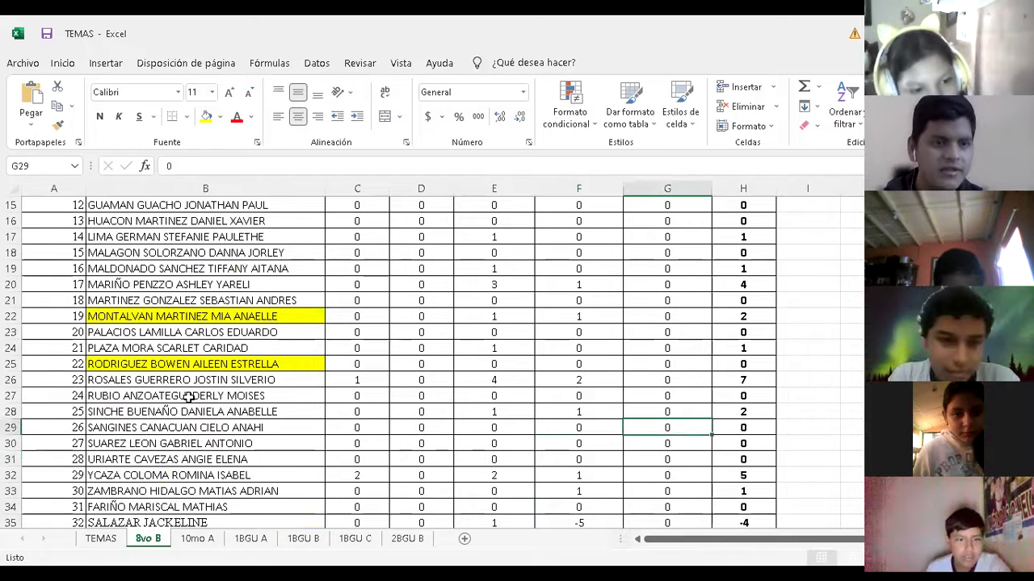
left_click(187, 397)
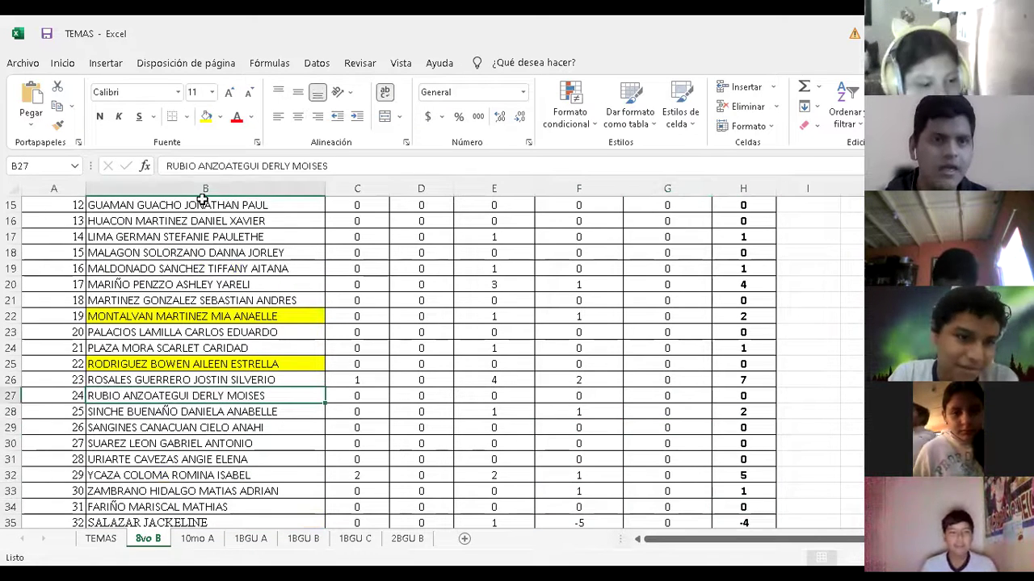
left_click(206, 118)
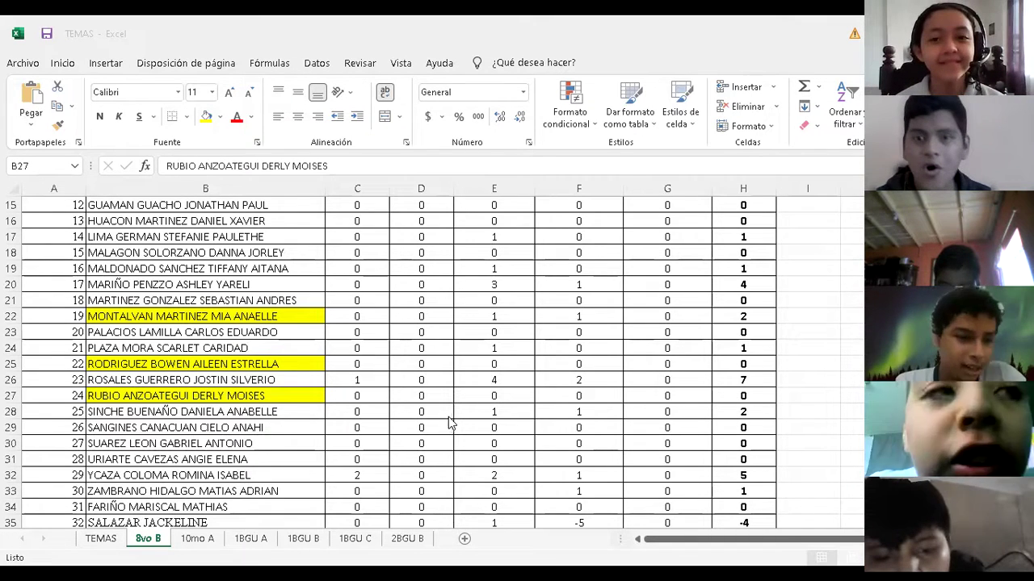
left_click(371, 321)
left_click(412, 327)
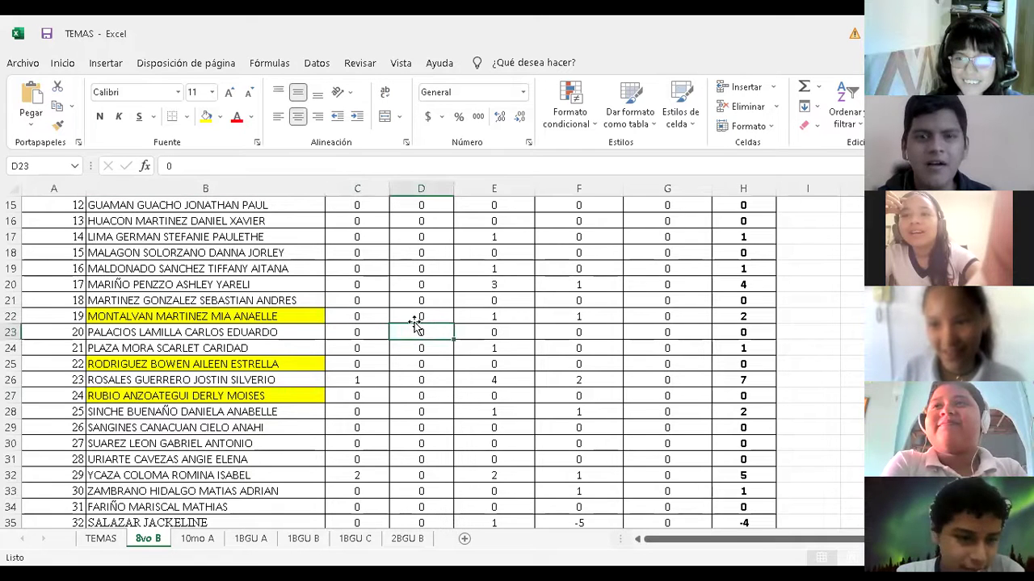
left_click(416, 314)
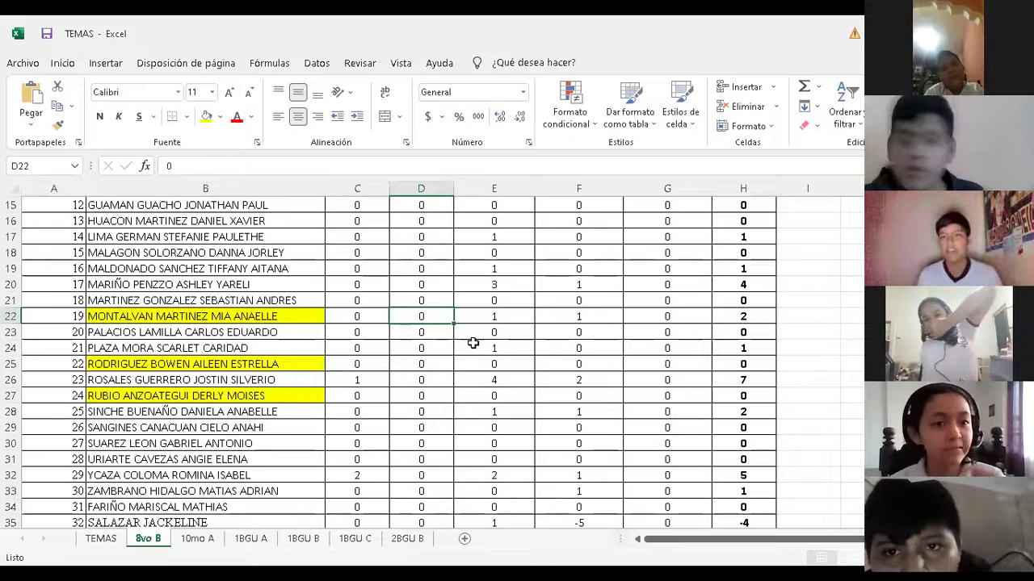
key("Left")
key("Left")
key("Right")
key("Right")
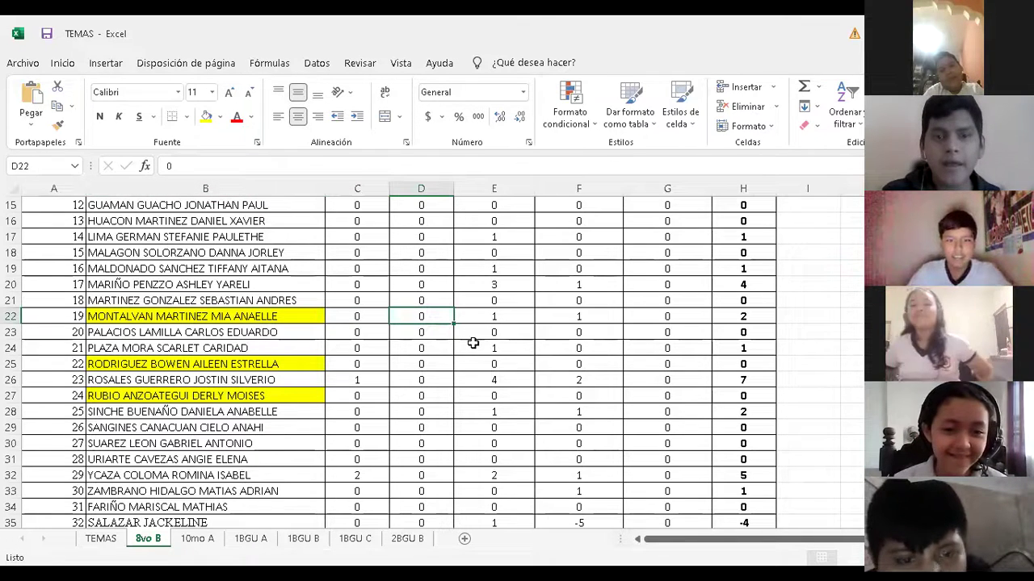
left_click(225, 396)
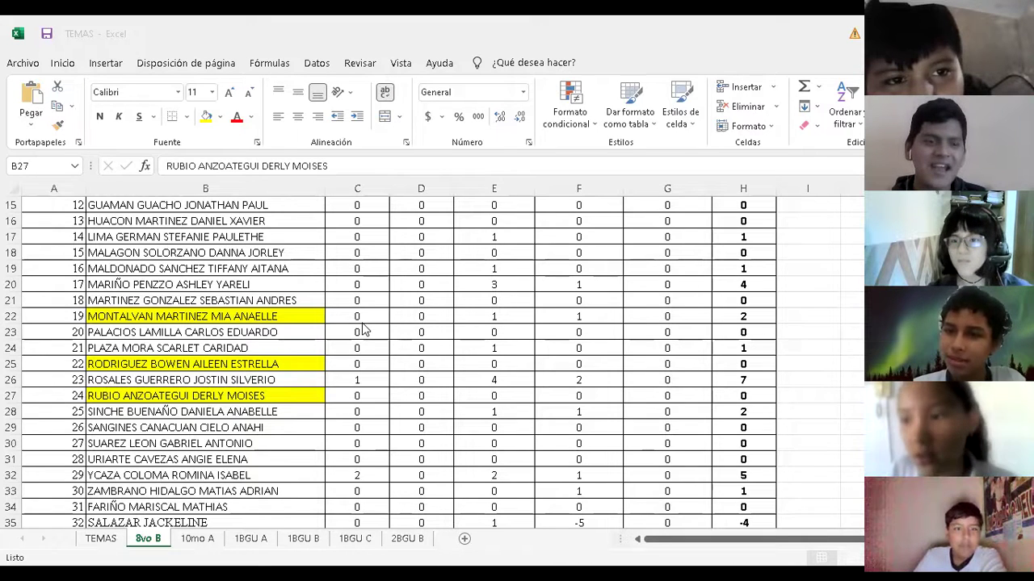
Enter a MANA score of 1 in D7 for student number 3, raising her total to 4
key("alt+Tab")
key("Up")
key("Up")
key("Up")
key("Up")
key("Up")
key("Up")
key("Up")
key("Up")
key("Up")
key("Up")
key("Up")
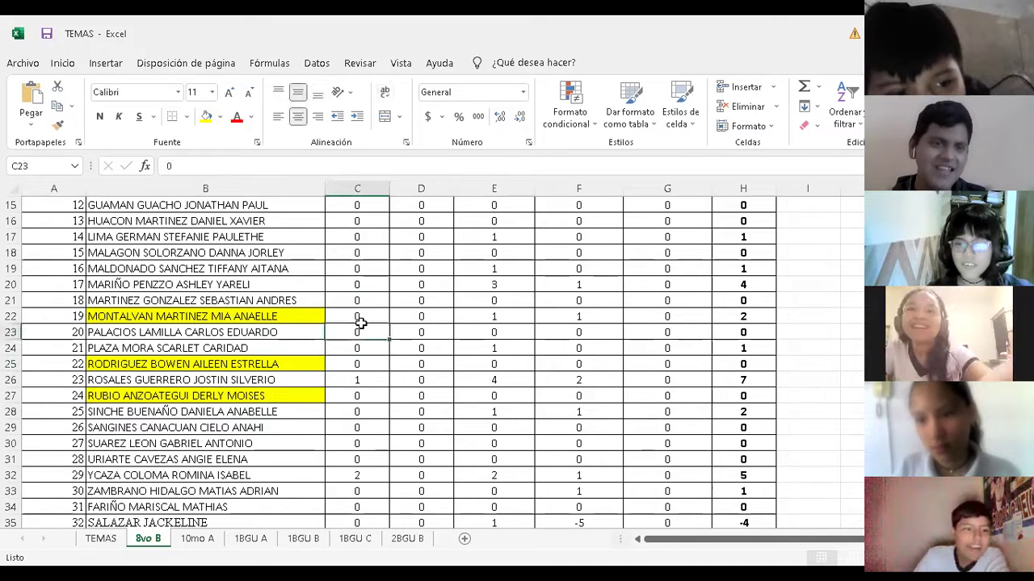
key("Up")
key("Up")
key("Up")
key("Up")
key("Up")
key("Up")
key("Up")
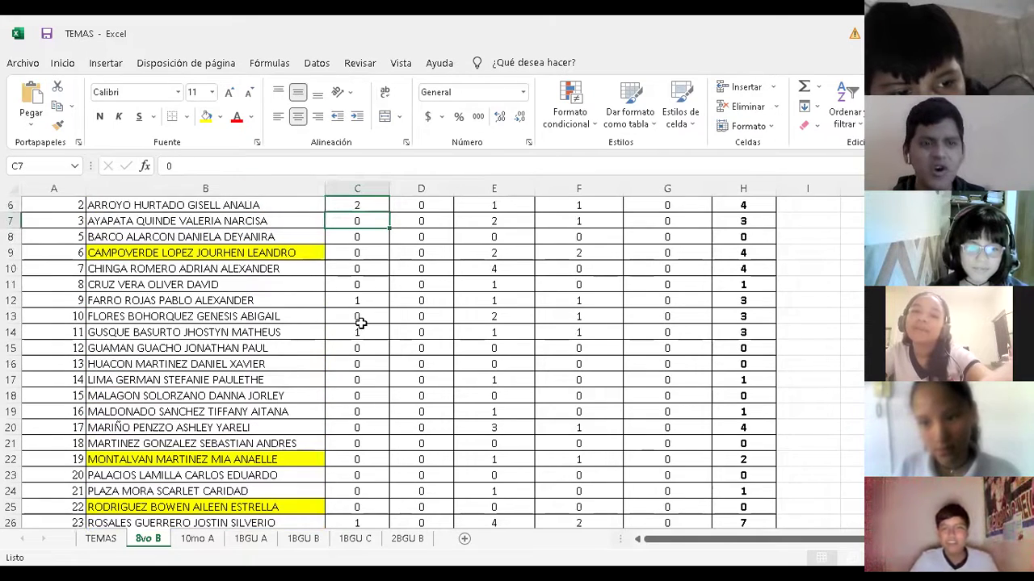
key("Up")
key("Up")
key("Up")
key("Up")
key("Right")
key("Down")
key("Down")
key("Down")
key("Down")
type("1")
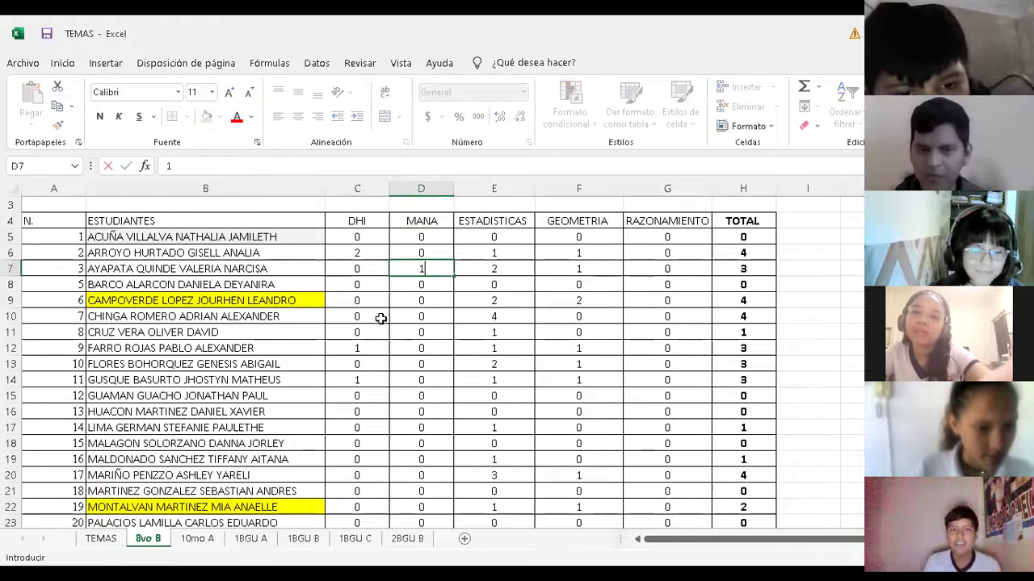
key("Return")
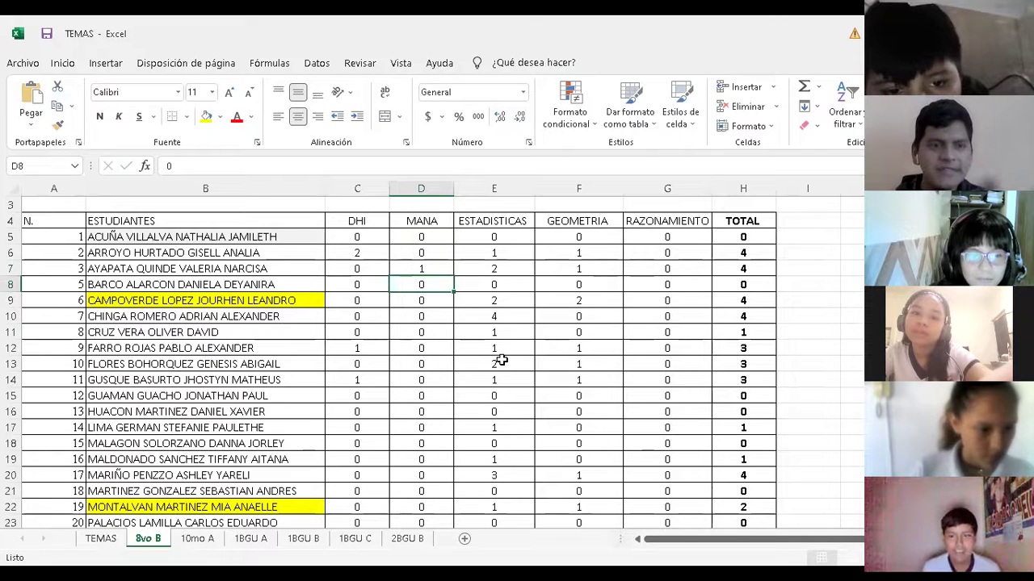
key("Left")
key("Down")
key("Down")
key("Down")
key("Down")
key("Down")
key("Down")
key("Down")
key("Down")
key("Down")
key("Down")
key("Down")
key("Down")
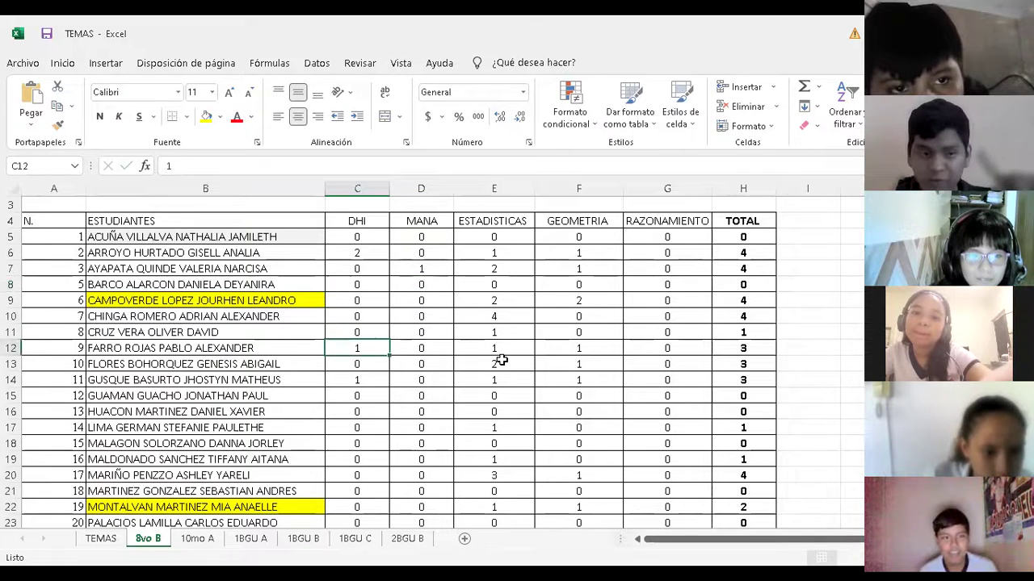
key("Down")
key("Down")
key("Down")
key("Down")
key("Down")
key("Down")
key("Down")
key("Down")
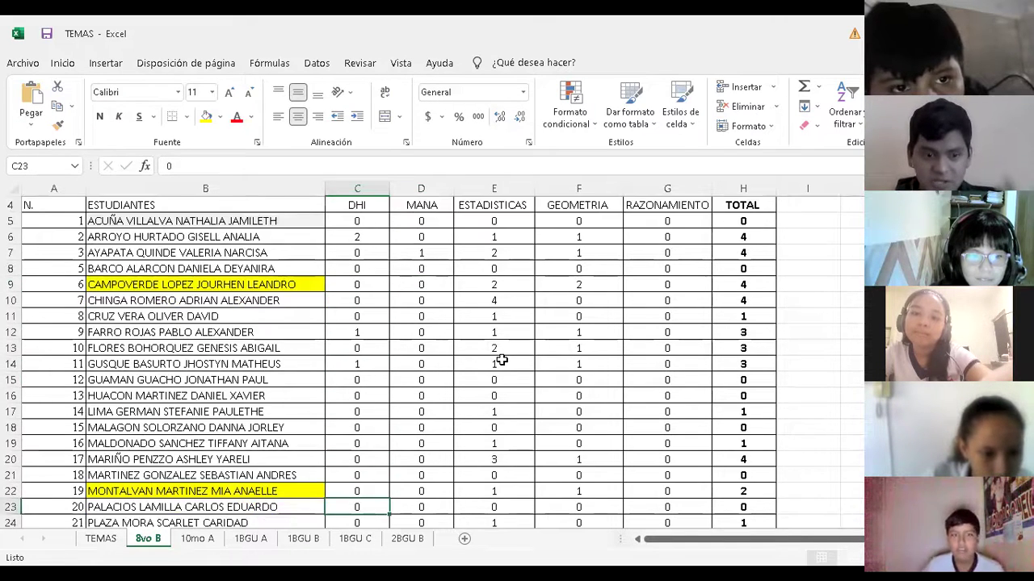
key("Down")
key("Down")
key("Down")
key("Down")
key("Down")
key("Down")
key("Down")
key("Down")
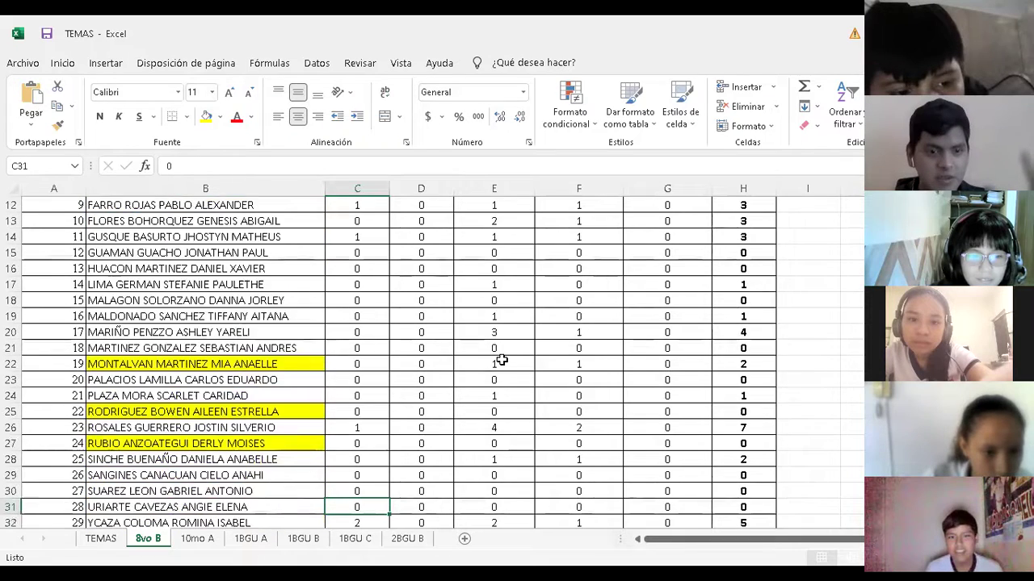
key("Up")
key("Up")
key("Up")
key("Up")
key("Up")
key("Up")
key("Up")
key("Up")
key("Up")
key("Up")
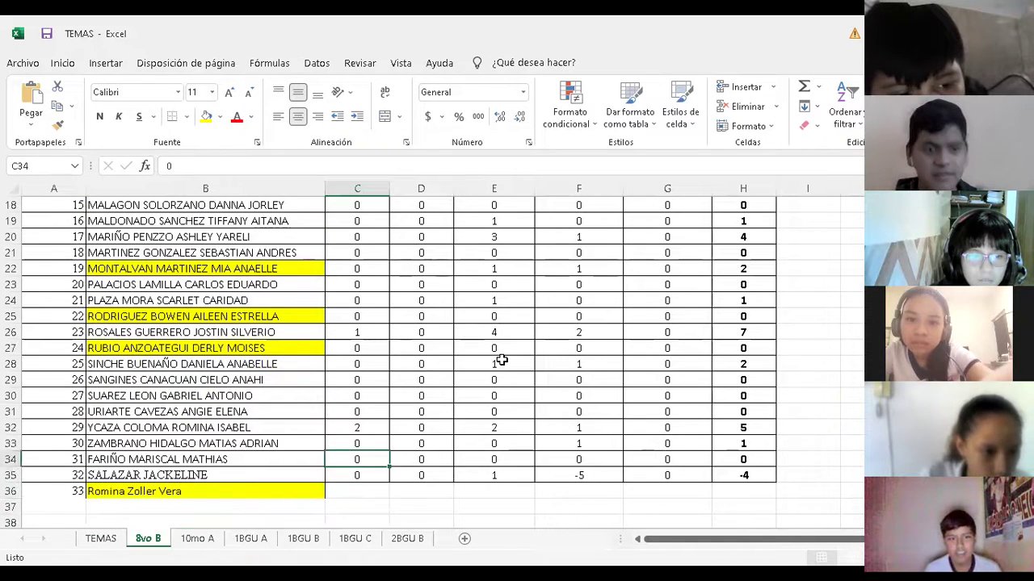
key("Up")
key("Up")
key("Up")
key("Up")
key("Up")
key("Up")
key("Up")
key("Up")
key("Up")
key("Up")
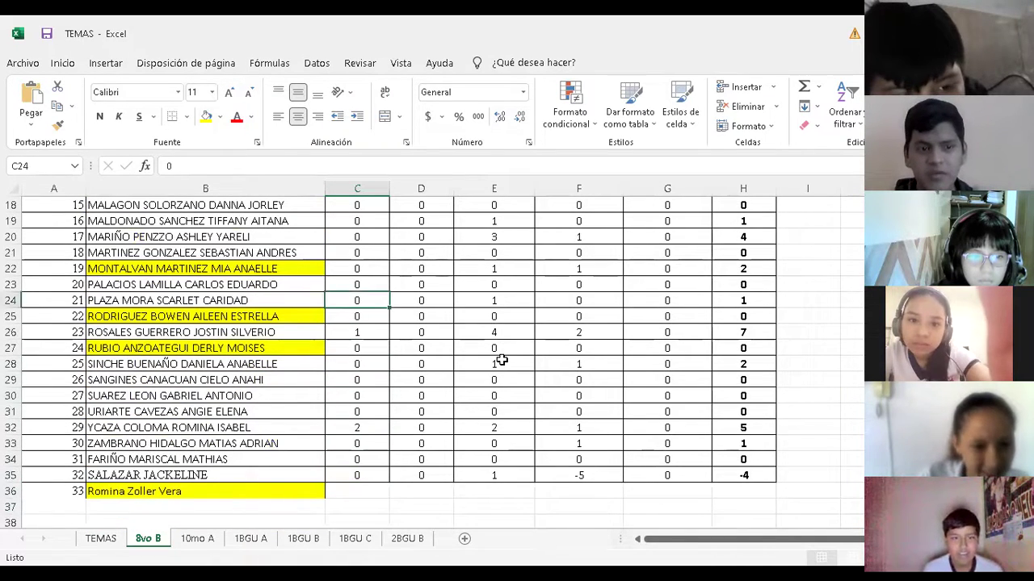
key("Up")
key("Up")
key("Up")
key("Up")
key("Up")
key("Up")
key("Up")
key("Up")
key("Up")
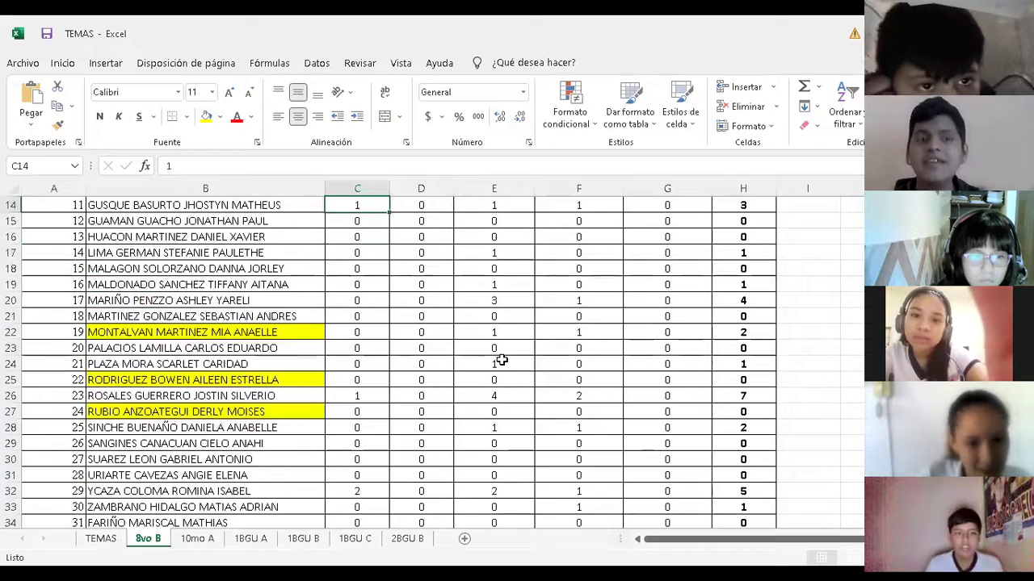
key("Up")
key("Up")
key("Up")
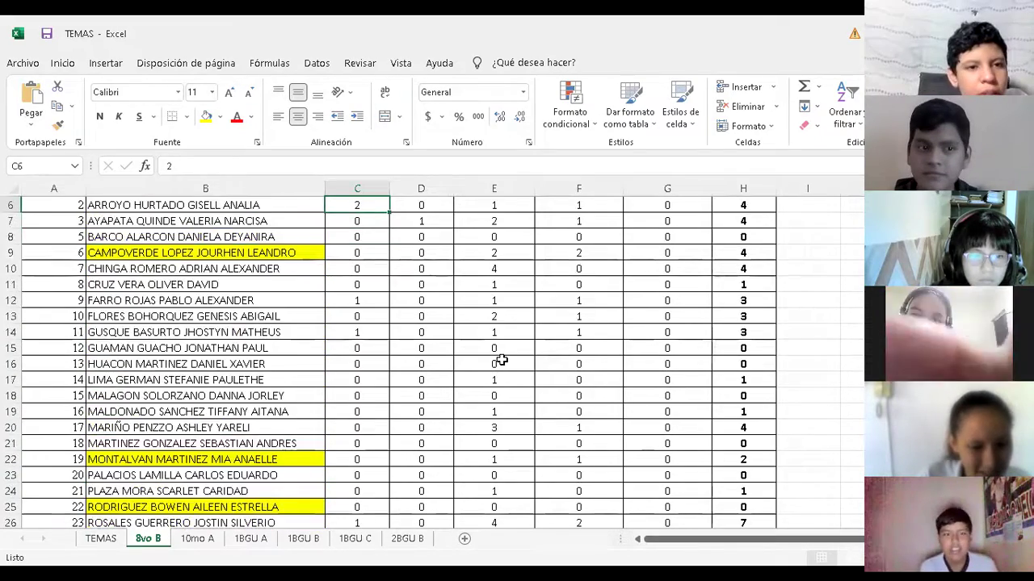
key("Down")
key("Down")
key("Down")
key("Down")
key("Down")
key("Down")
key("Down")
key("Down")
key("Down")
key("Down")
key("Down")
key("Down")
key("Down")
key("Down")
key("Down")
key("Down")
key("Down")
key("Down")
key("Down")
key("Down")
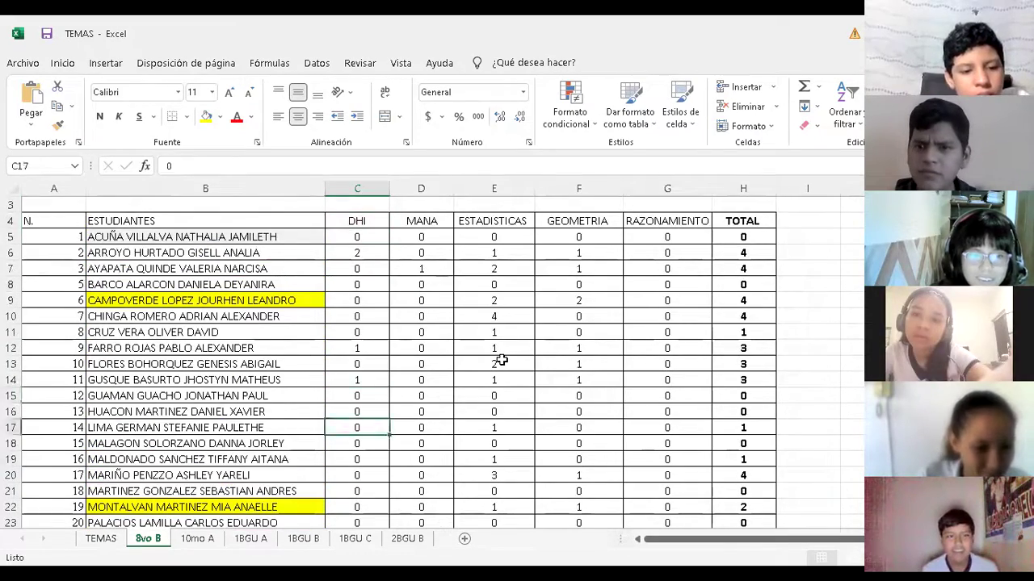
key("Down")
key("Down")
key("Down")
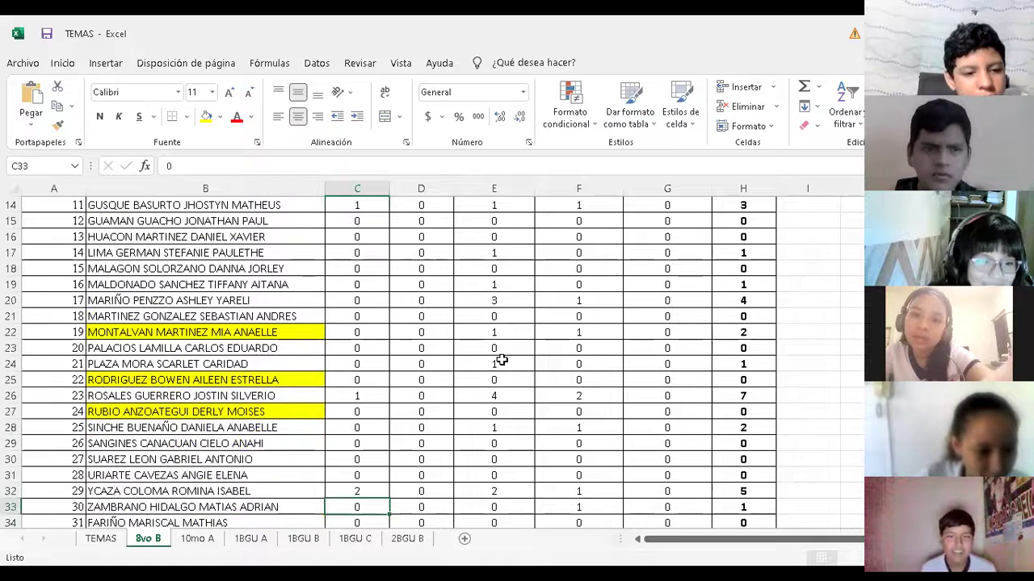
key("Up")
key("Up")
key("Up")
key("Up")
key("Up")
key("Up")
key("Up")
key("Up")
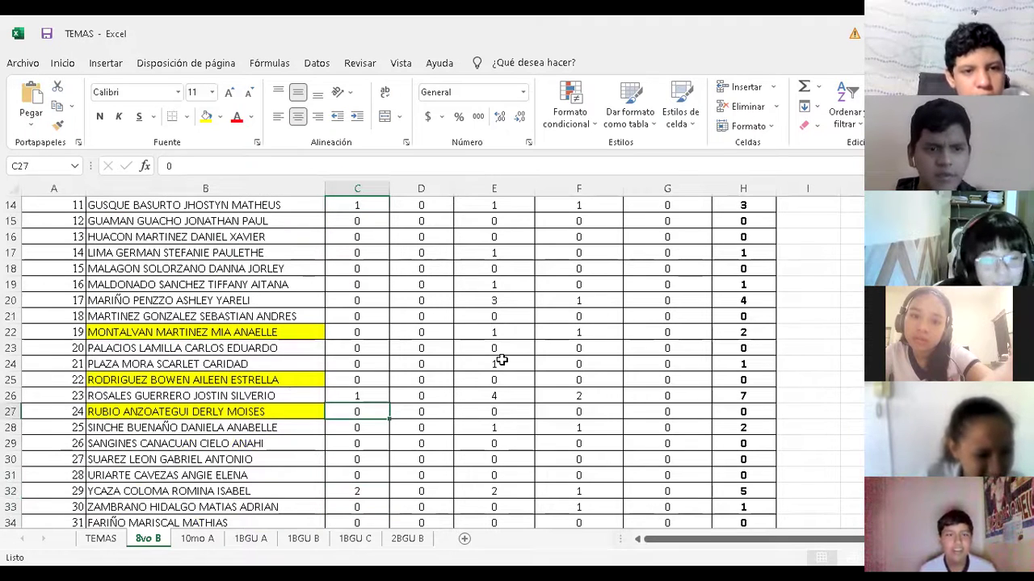
key("Up")
key("Up")
key("Up")
key("Up")
key("Up")
key("Up")
key("Up")
key("Up")
key("Up")
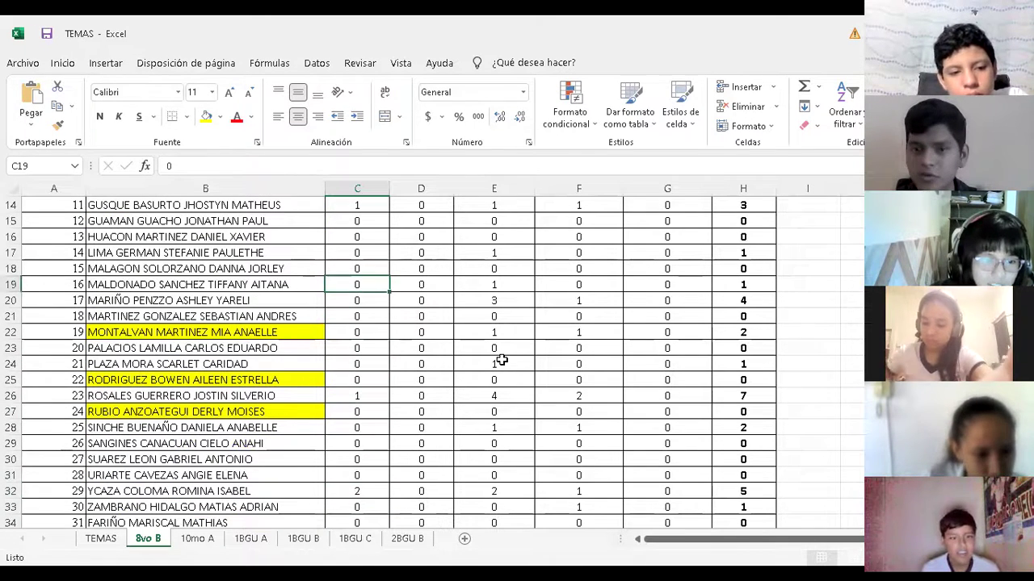
key("Up")
key("Up")
key("Up")
key("Up")
key("Up")
key("Up")
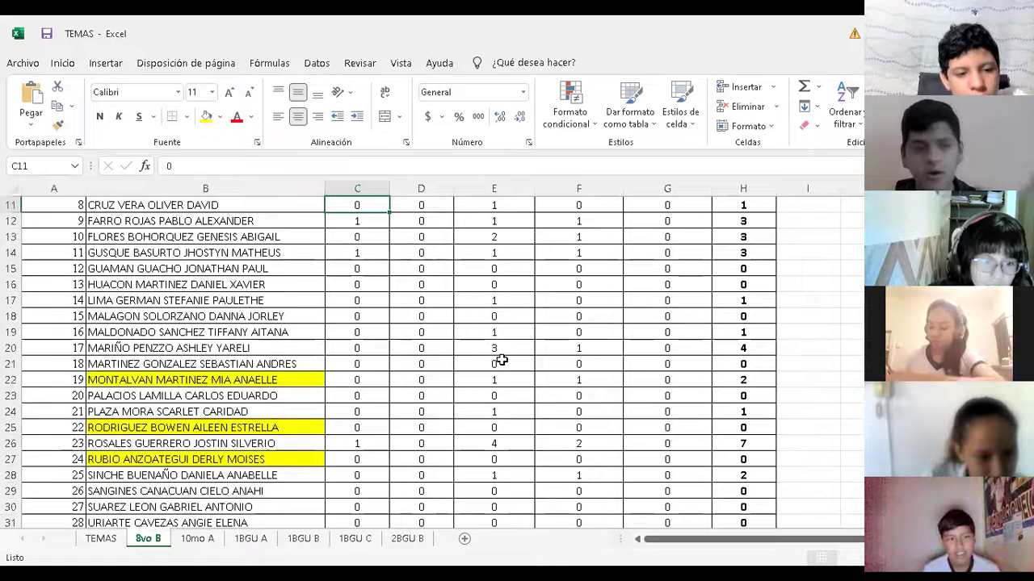
key("Up")
key("Up")
key("Up")
key("Up")
key("Up")
key("Up")
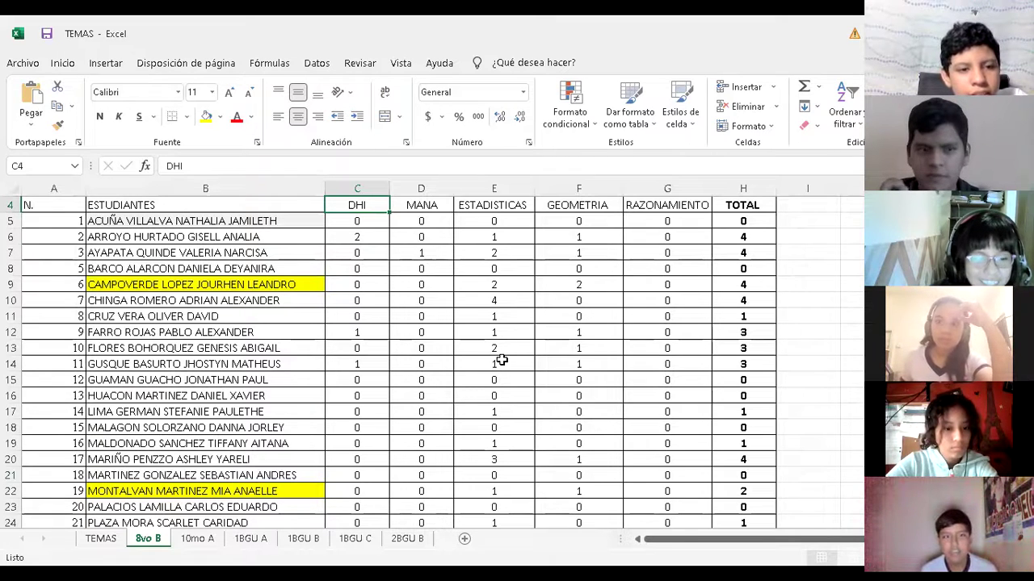
key("Down")
key("Down")
key("Down")
key("Down")
key("Down")
key("Down")
key("Down")
key("Down")
key("Down")
key("Down")
key("Down")
key("Down")
key("Down")
key("Down")
key("Down")
key("Down")
key("Down")
key("Down")
key("Down")
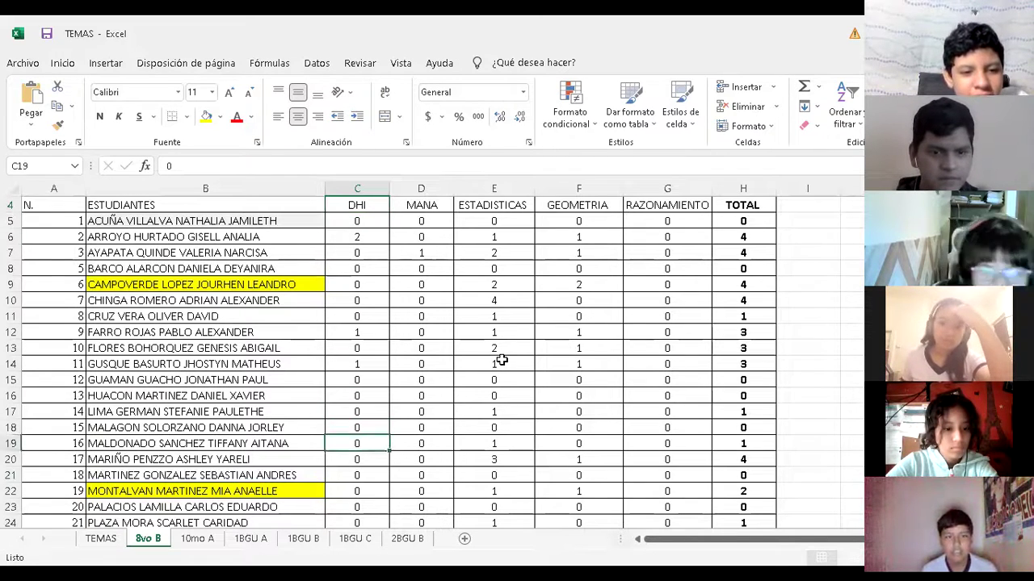
key("Up")
key("Up")
key("Up")
key("Up")
key("Up")
key("Up")
key("Up")
key("Up")
key("Up")
key("Up")
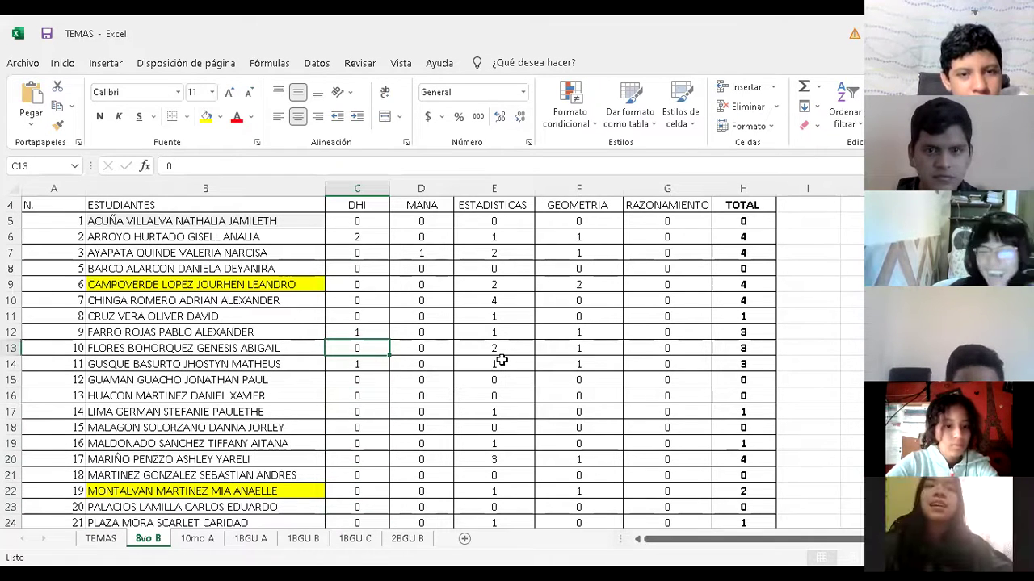
key("Up")
key("Up")
key("Down")
key("Down")
key("Down")
key("Down")
key("Down")
key("Down")
key("Down")
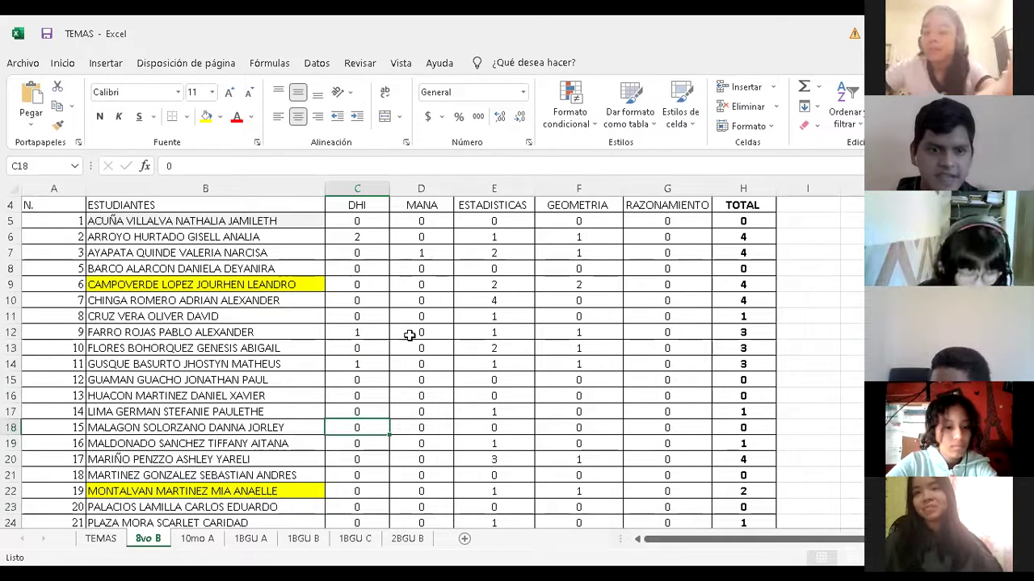
key("Down")
key("Down")
key("Down")
key("Down")
key("Down")
key("Down")
key("Down")
key("Down")
key("Down")
key("Down")
key("Down")
key("Down")
key("Up")
key("Up")
key("Down")
key("Down")
key("Up")
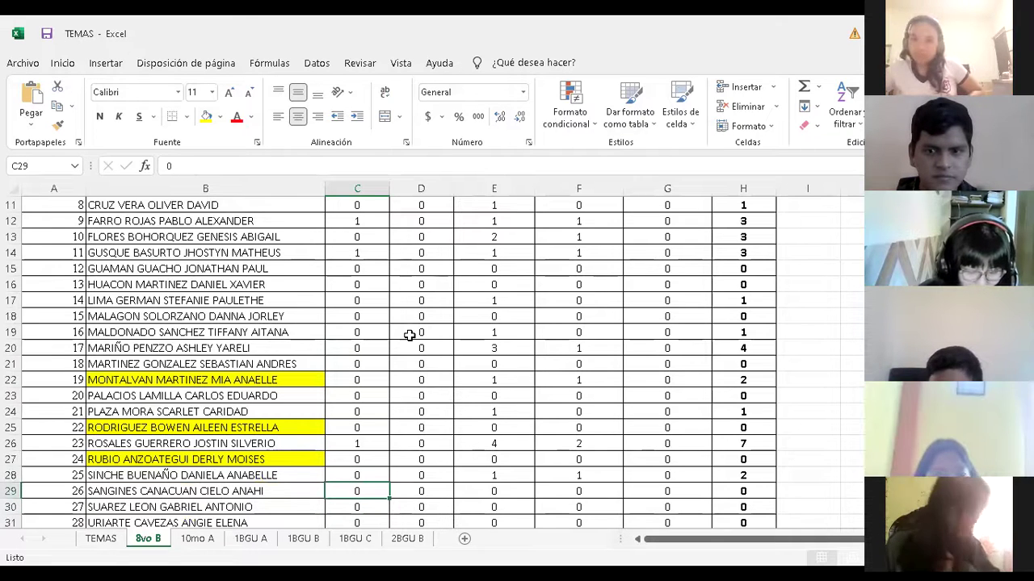
key("Up")
key("Up")
key("Up")
key("Up")
key("Up")
key("Up")
key("Up")
key("Up")
key("Up")
key("Up")
key("Up")
key("Up")
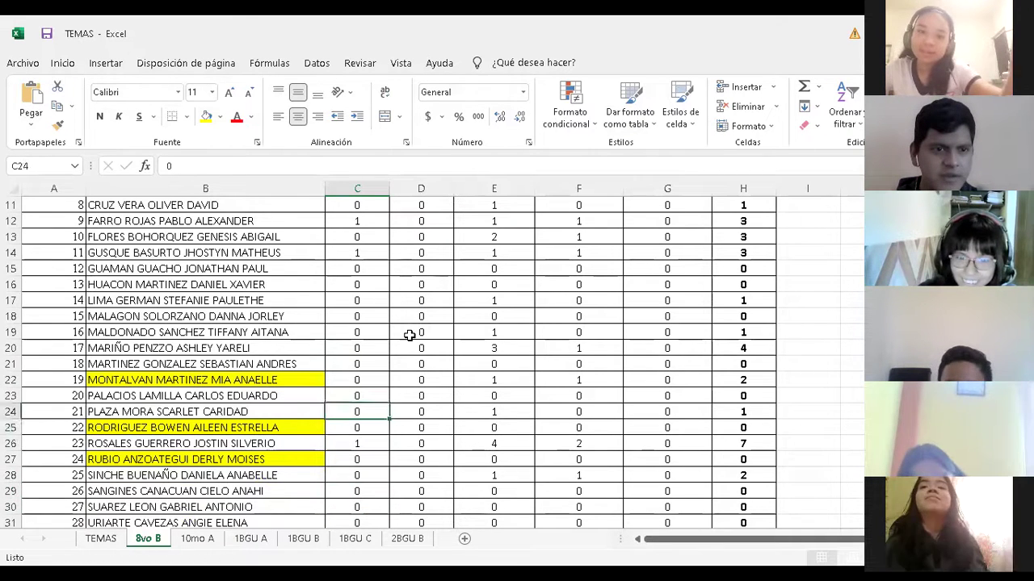
key("Up")
key("Down")
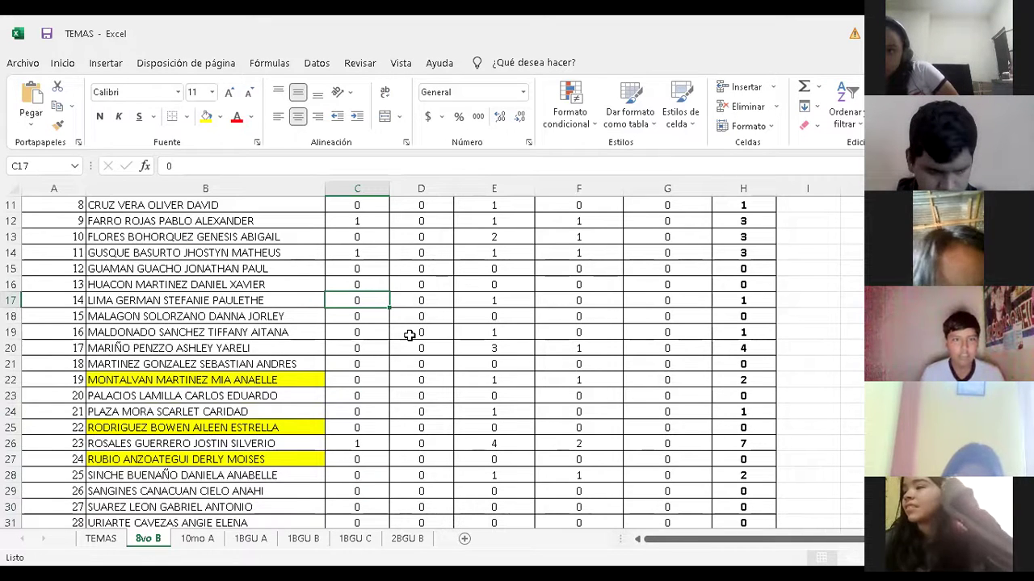
key("Up")
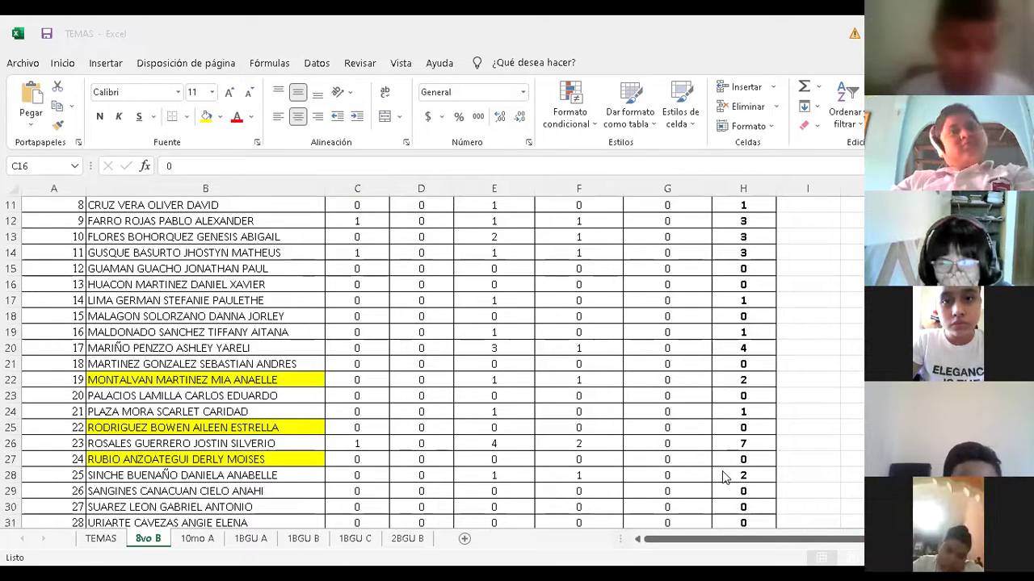
Review the DHI scores up to row 6 and the MANA cell D6, then return to the Tema No. 1 presentation
key("alt+Tab")
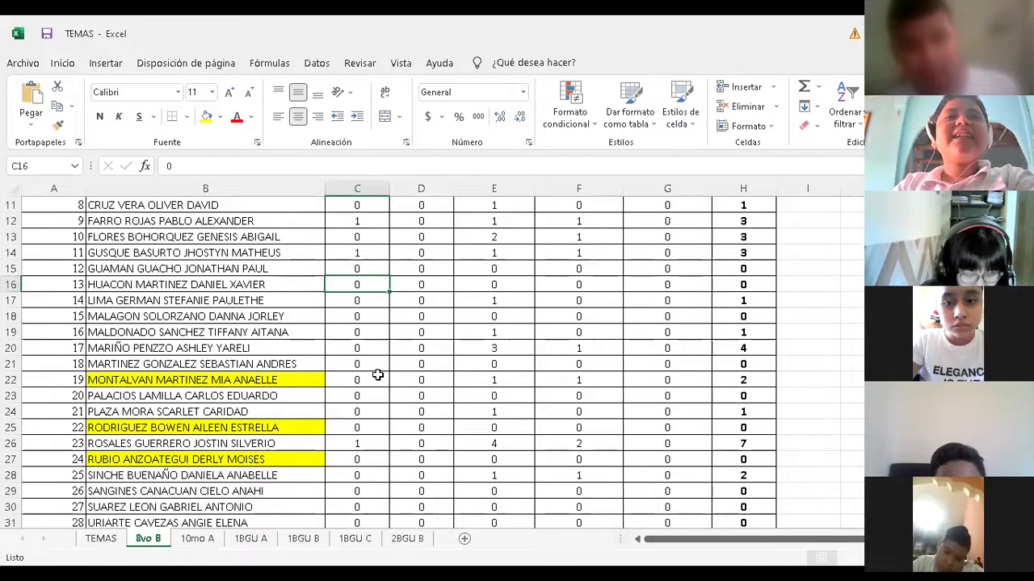
left_click(377, 375)
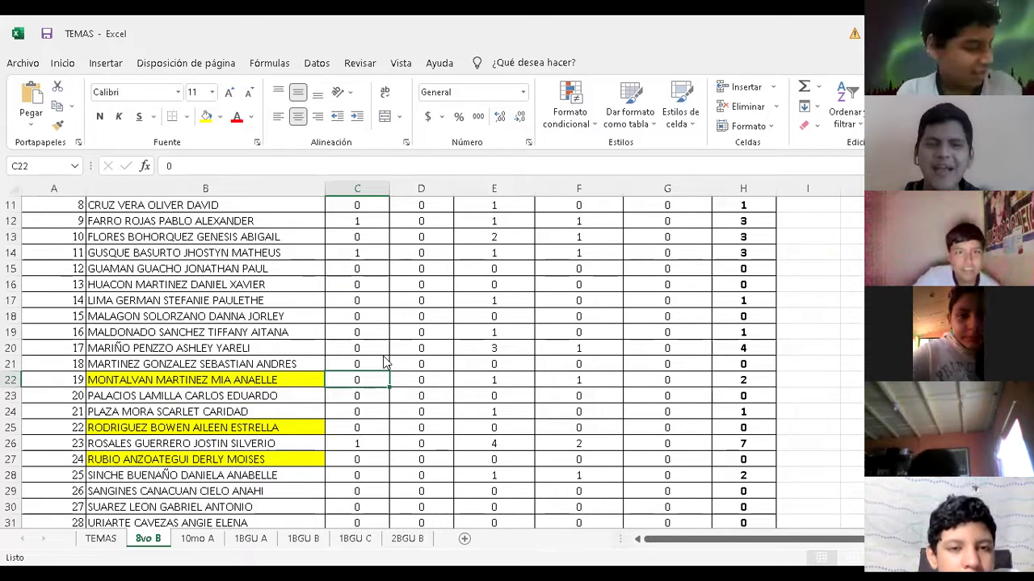
left_click(379, 318)
key("Up")
key("Up")
key("Up")
key("Up")
key("Up")
key("Up")
key("Up")
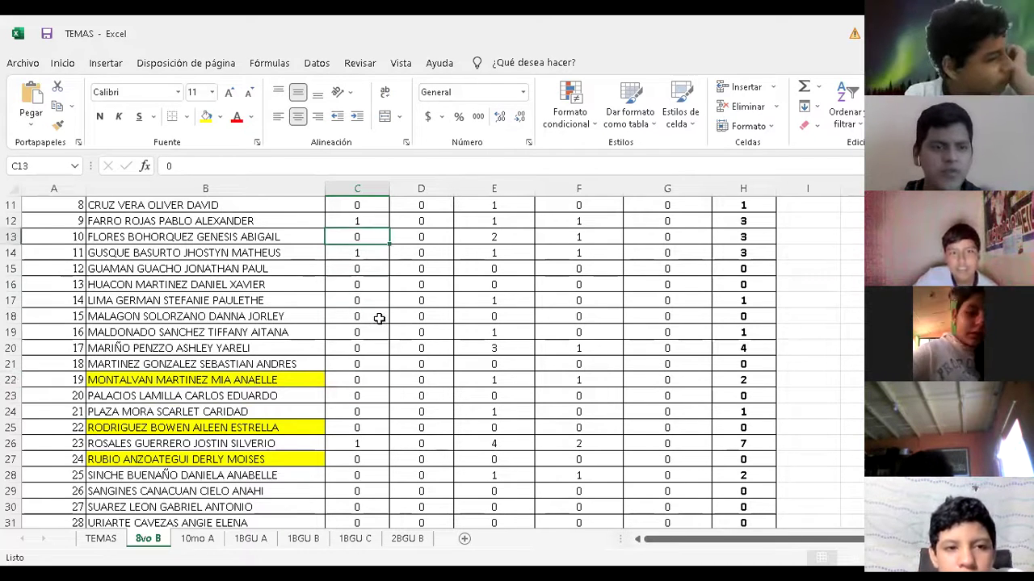
key("Up")
key("Up")
key("Up")
key("Up")
key("Up")
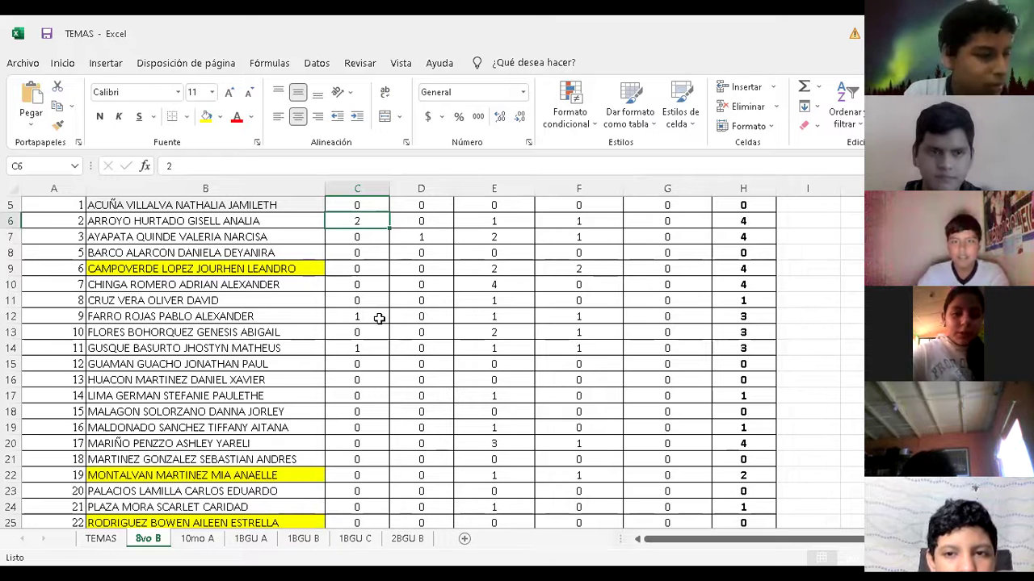
key("Right")
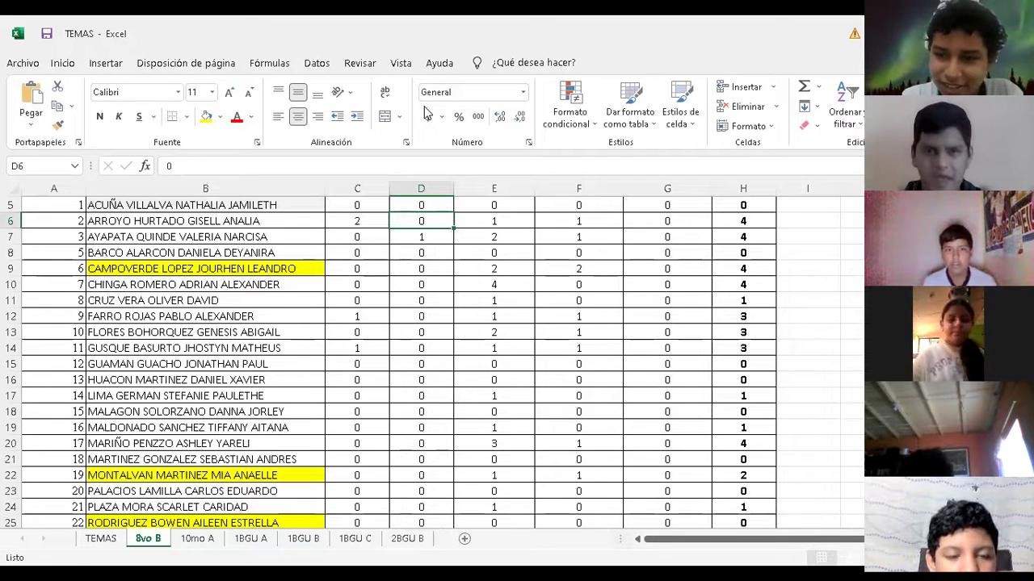
key("alt+Tab")
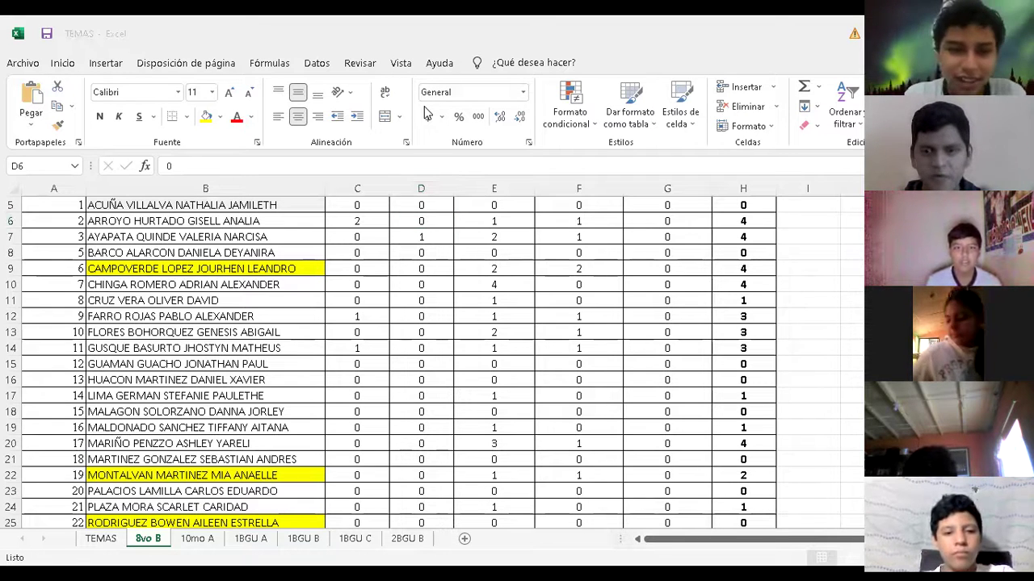